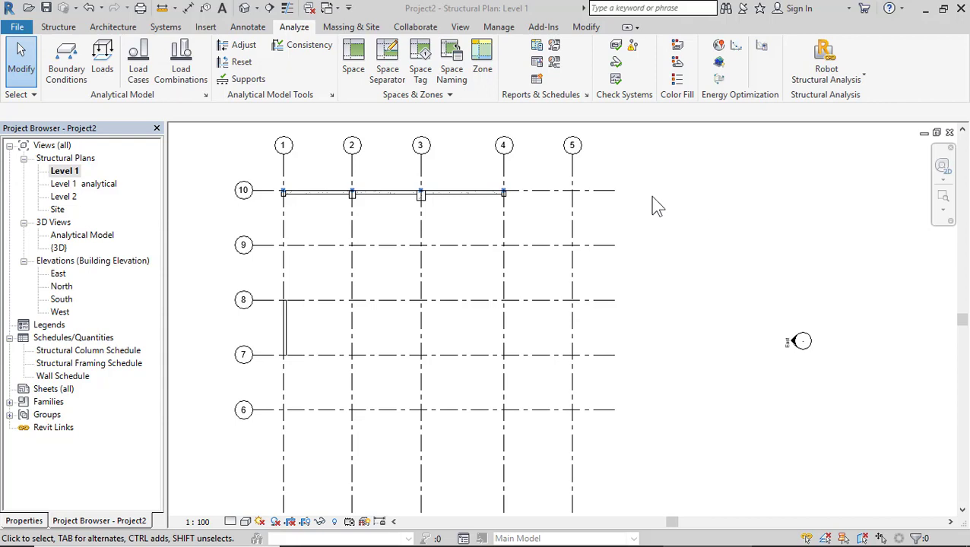
Switch the ribbon to the Structure tab over the Level 1 plan.
{"action": "left_click", "coordinate": [57, 26]}
Sketch a rectangular structural floor from grid 2/8 to 3/7 and finish it.
{"action": "left_click", "coordinate": [100, 79]}
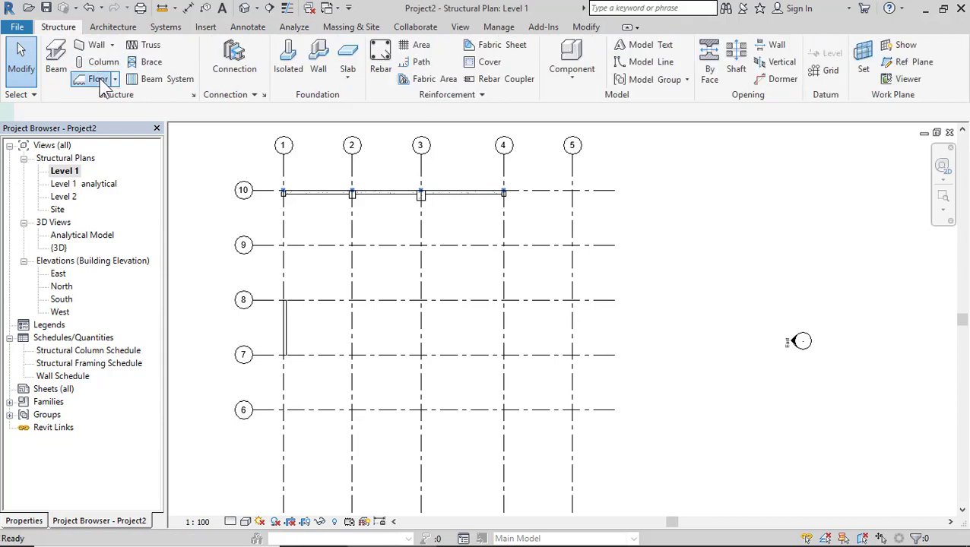
{"action": "scroll", "coordinate": [372, 340], "scroll_direction": "up", "scroll_amount": 3}
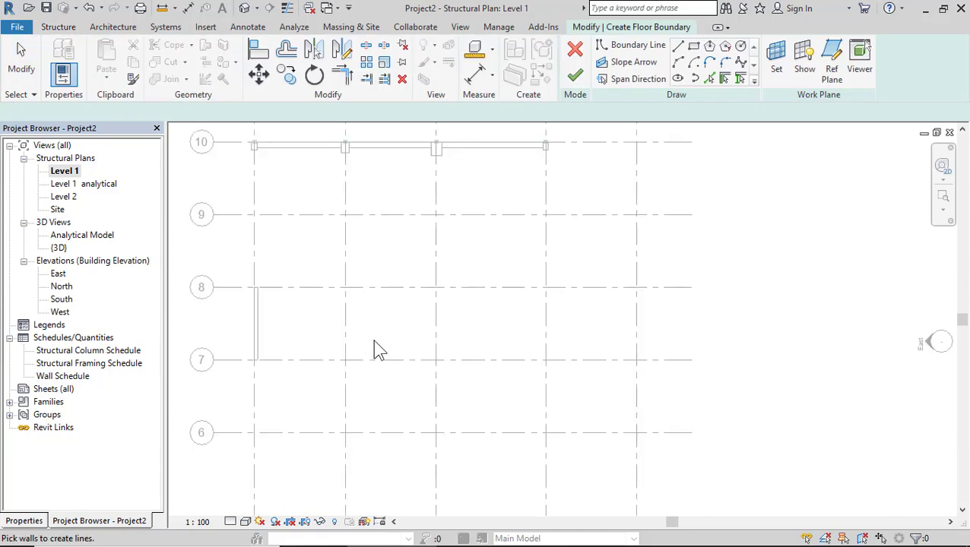
{"action": "left_click", "coordinate": [693, 46]}
{"action": "scroll", "coordinate": [410, 298], "scroll_direction": "up", "scroll_amount": 2}
{"action": "left_click", "coordinate": [324, 282]}
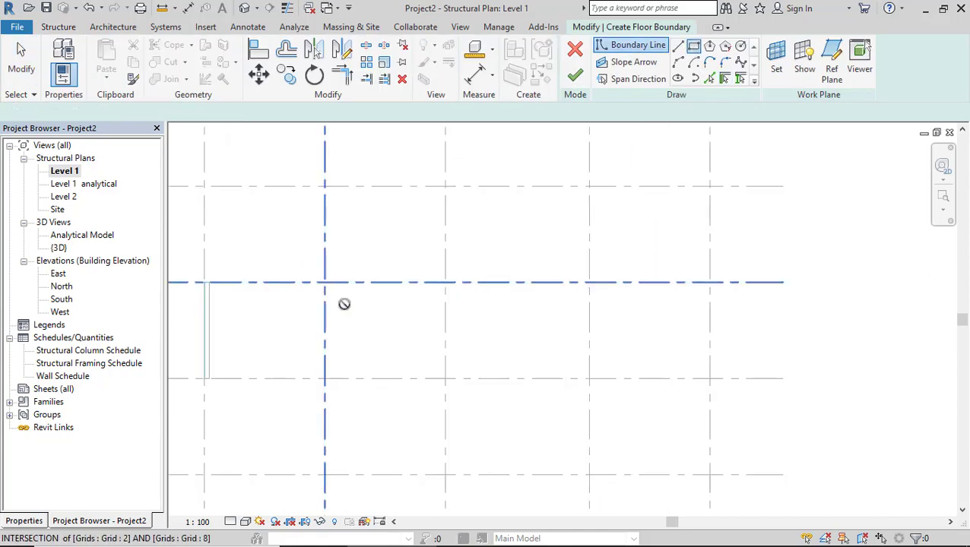
{"action": "left_click", "coordinate": [446, 378]}
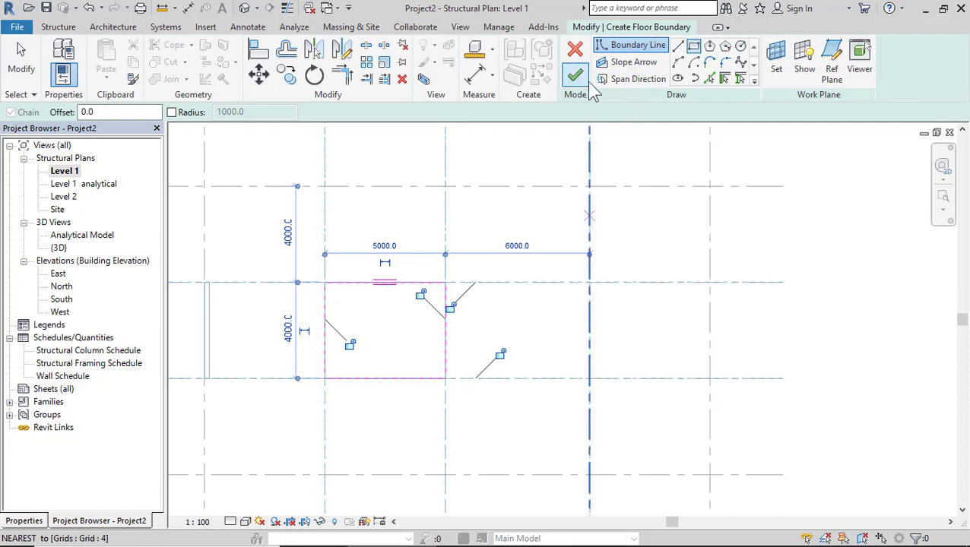
{"action": "left_click", "coordinate": [580, 85]}
Select the new floor's span direction symbol, then clear the selection.
{"action": "left_click", "coordinate": [701, 255]}
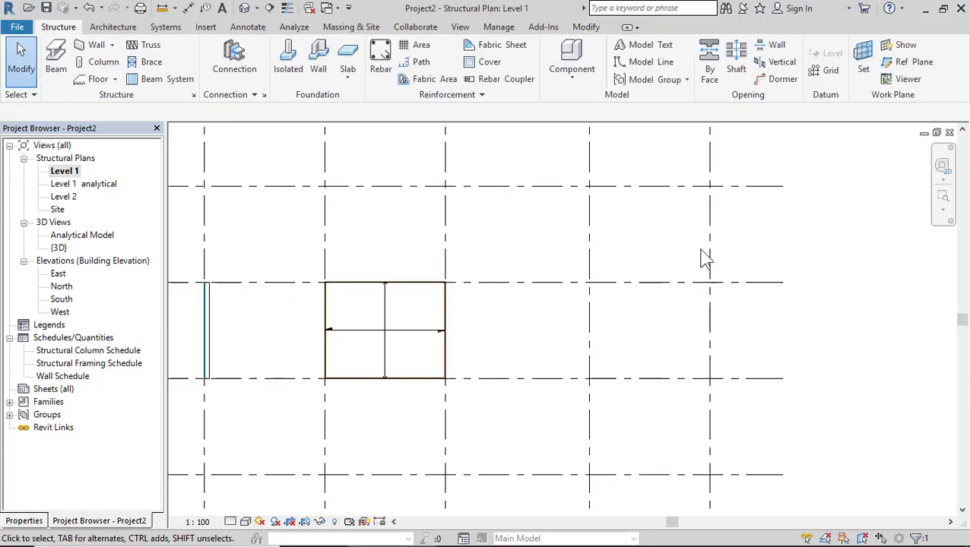
{"action": "scroll", "coordinate": [530, 273], "scroll_direction": "down", "scroll_amount": 2}
{"action": "left_click", "coordinate": [452, 305]}
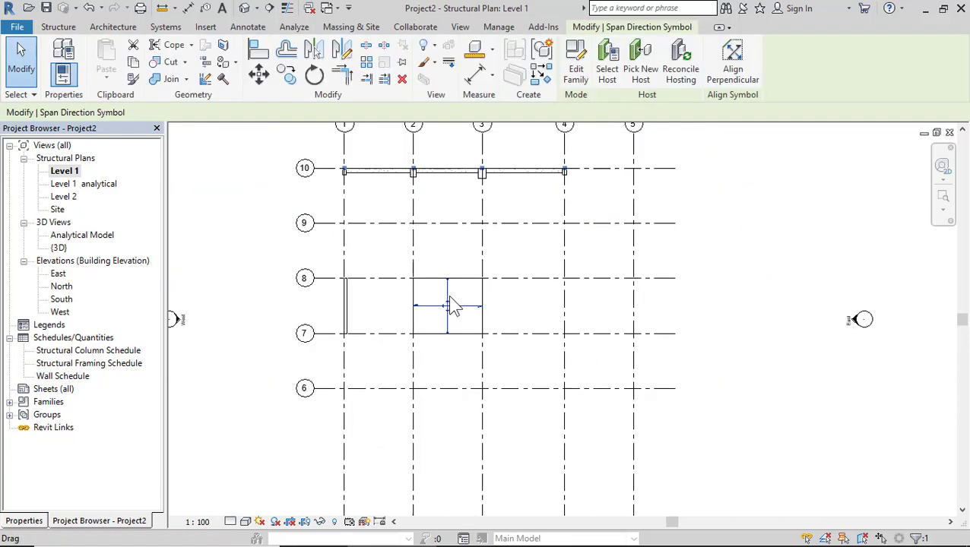
{"action": "key", "text": "Escape"}
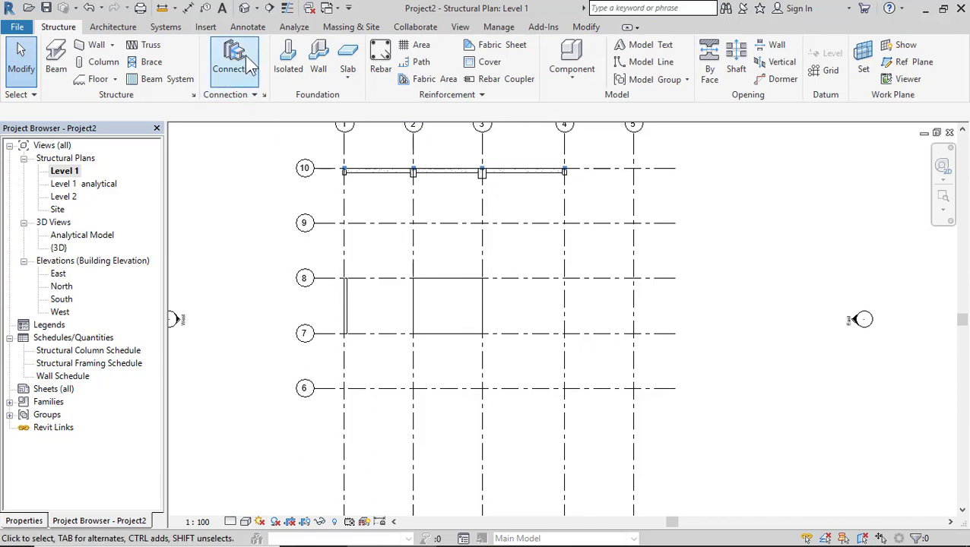
Open the Analytical Model 3D view from the Project Browser and show the Analyze tools.
{"action": "left_click", "coordinate": [68, 236]}
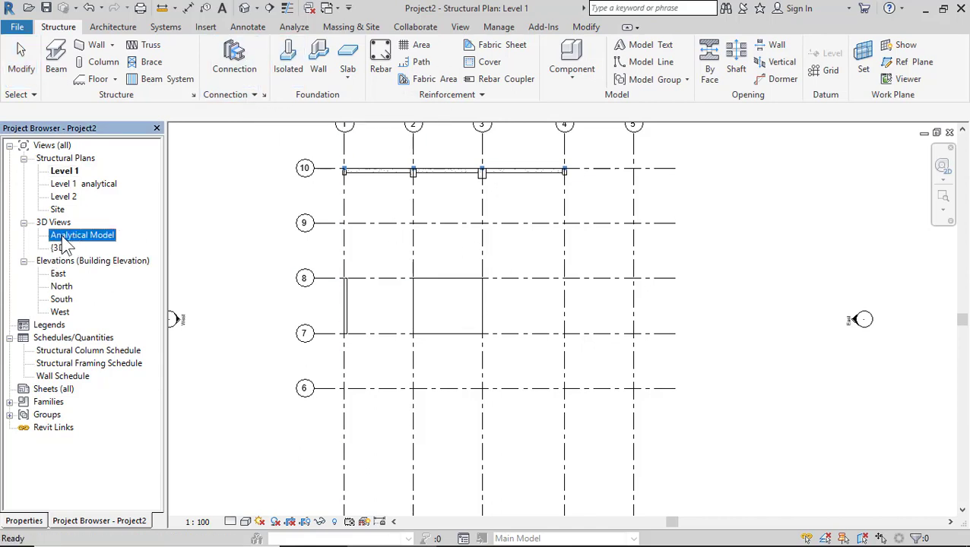
{"action": "double_click", "coordinate": [76, 241]}
{"action": "scroll", "coordinate": [497, 376], "scroll_direction": "up", "scroll_amount": 5}
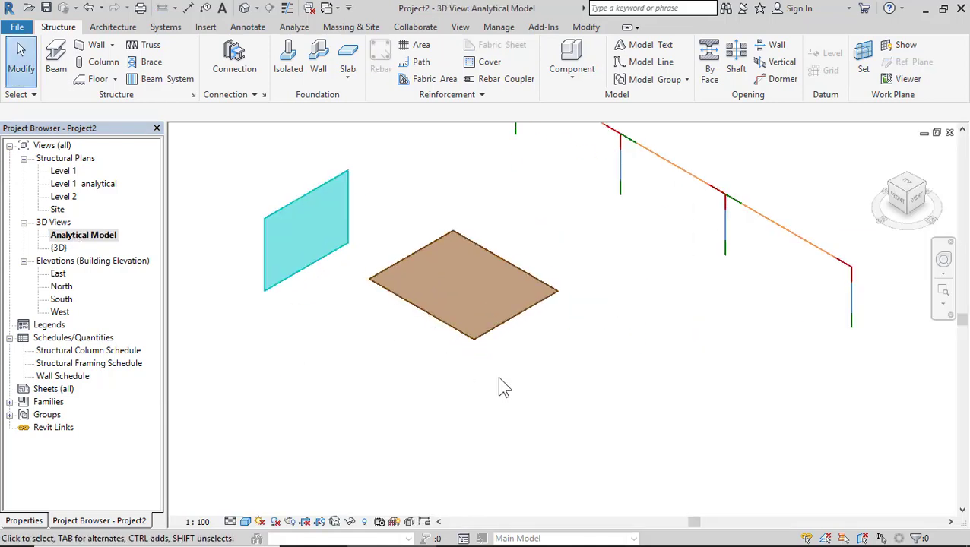
{"action": "scroll", "coordinate": [504, 338], "scroll_direction": "down", "scroll_amount": 2}
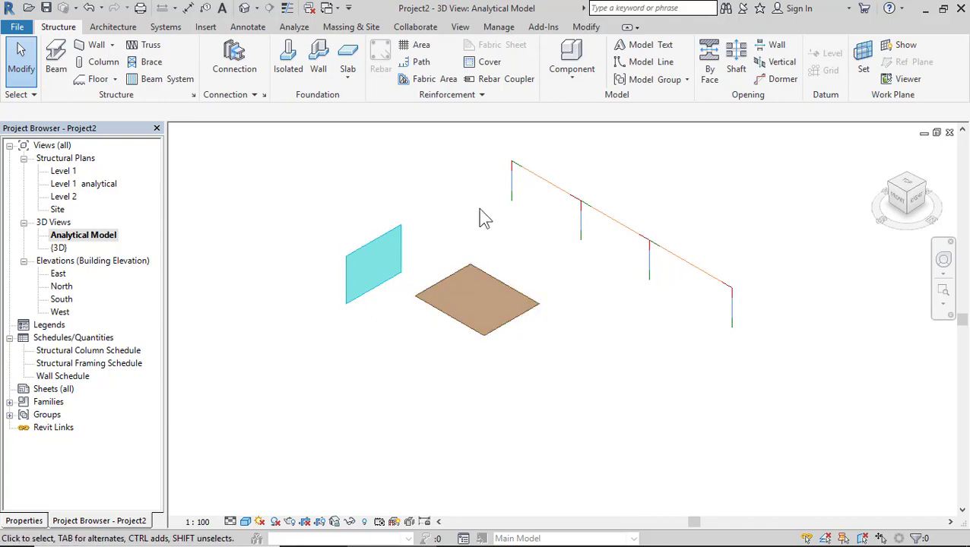
{"action": "left_click", "coordinate": [292, 27]}
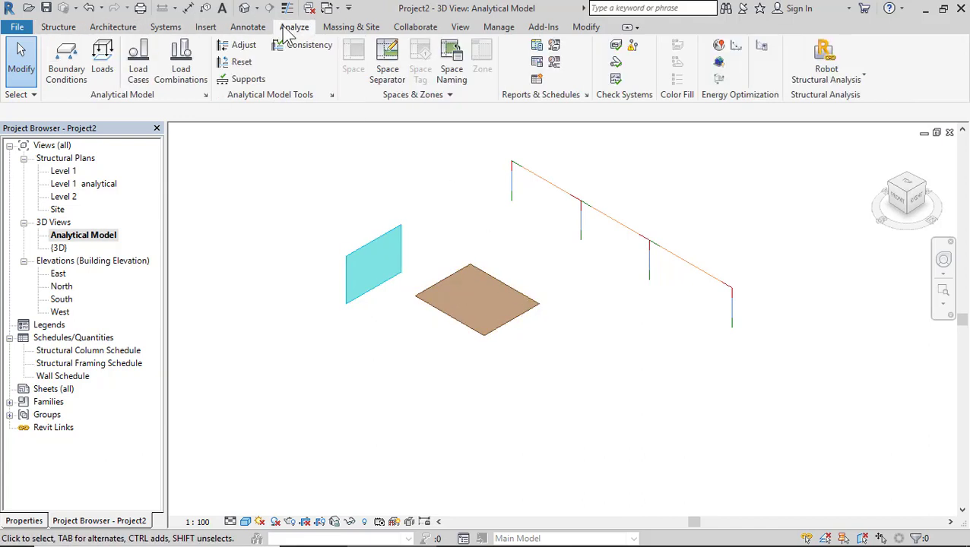
Place a Fixed point boundary condition at the first column's base.
{"action": "left_click", "coordinate": [68, 73]}
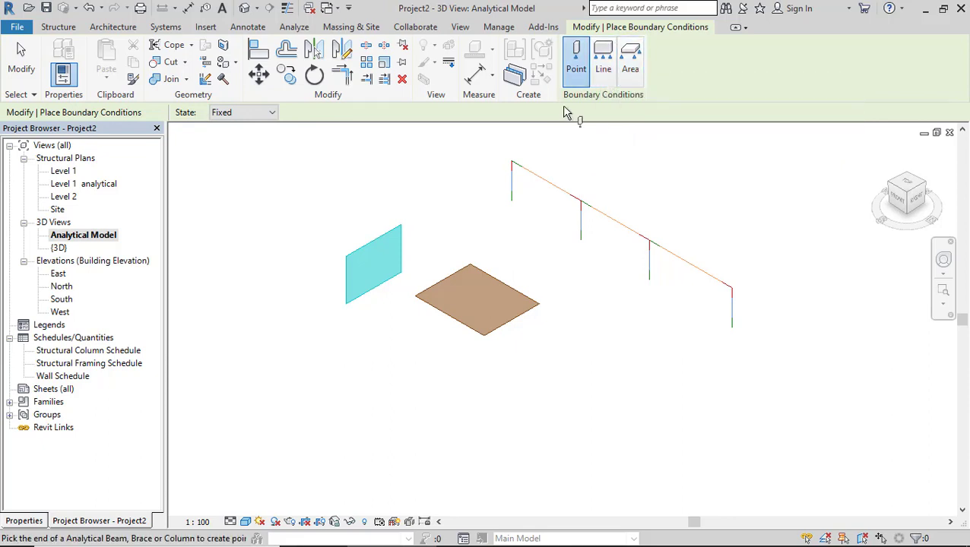
{"action": "scroll", "coordinate": [553, 214], "scroll_direction": "up", "scroll_amount": 2}
{"action": "scroll", "coordinate": [553, 214], "scroll_direction": "up", "scroll_amount": 3}
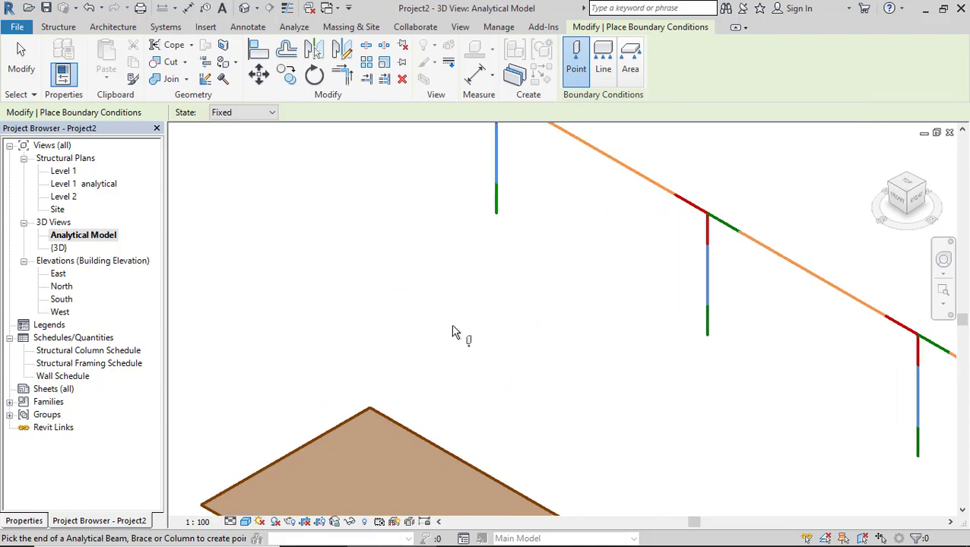
{"action": "scroll", "coordinate": [468, 253], "scroll_direction": "down", "scroll_amount": 2}
{"action": "scroll", "coordinate": [298, 191], "scroll_direction": "up", "scroll_amount": 3}
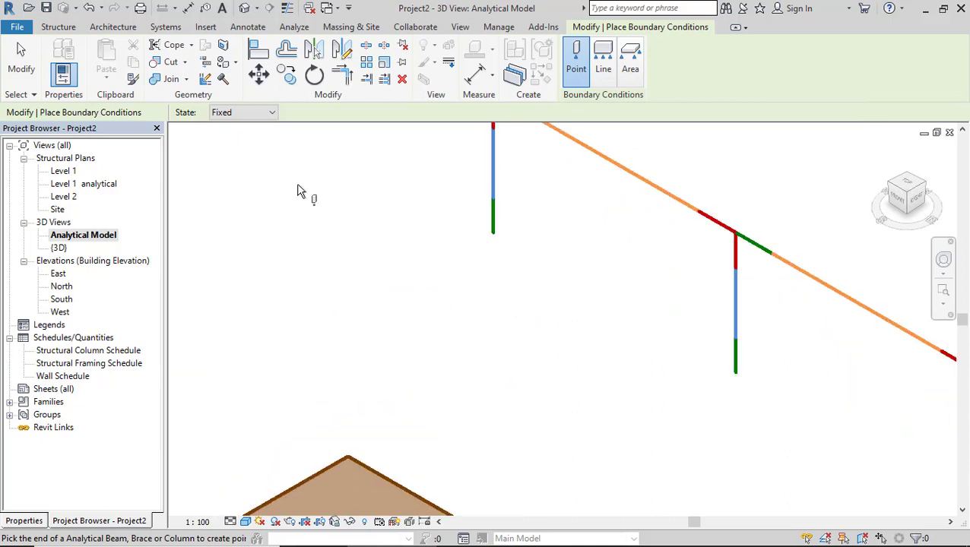
{"action": "left_click", "coordinate": [494, 239]}
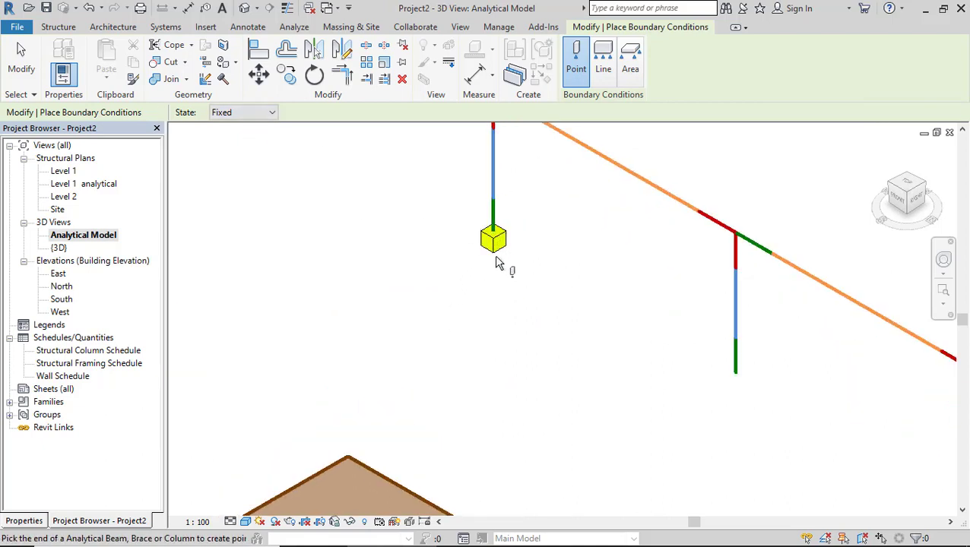
Switch the state to Pinned and support the second column's base.
{"action": "scroll", "coordinate": [228, 231], "scroll_direction": "down", "scroll_amount": 2}
{"action": "left_click", "coordinate": [229, 118]}
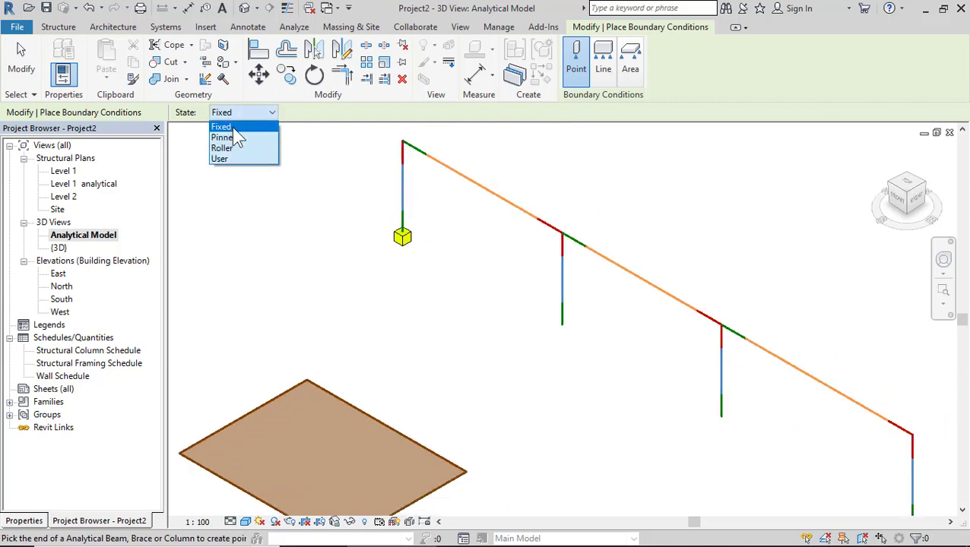
{"action": "left_click", "coordinate": [236, 140]}
{"action": "scroll", "coordinate": [576, 347], "scroll_direction": "up", "scroll_amount": 2}
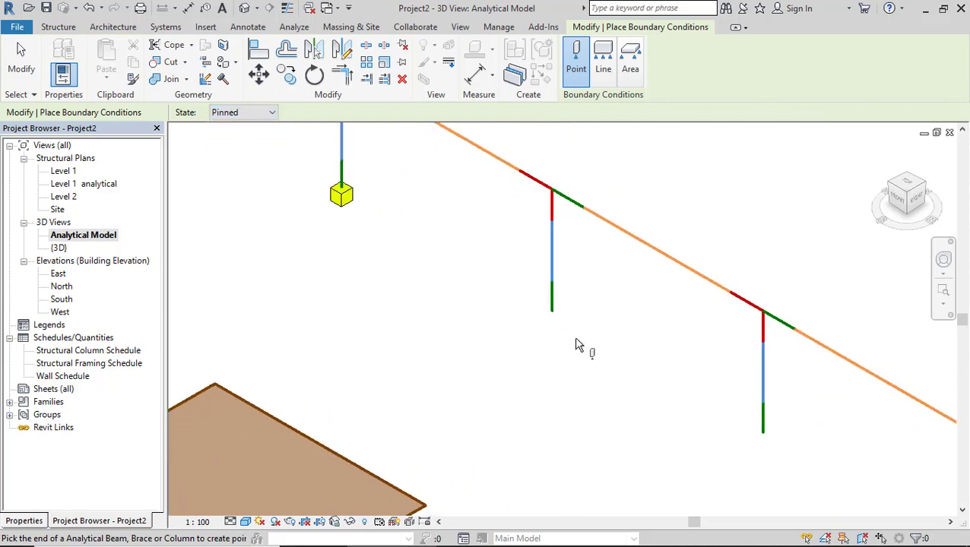
{"action": "left_click", "coordinate": [553, 320]}
Place a Roller support at the third column's base, then set the state to User.
{"action": "scroll", "coordinate": [546, 324], "scroll_direction": "up", "scroll_amount": 1}
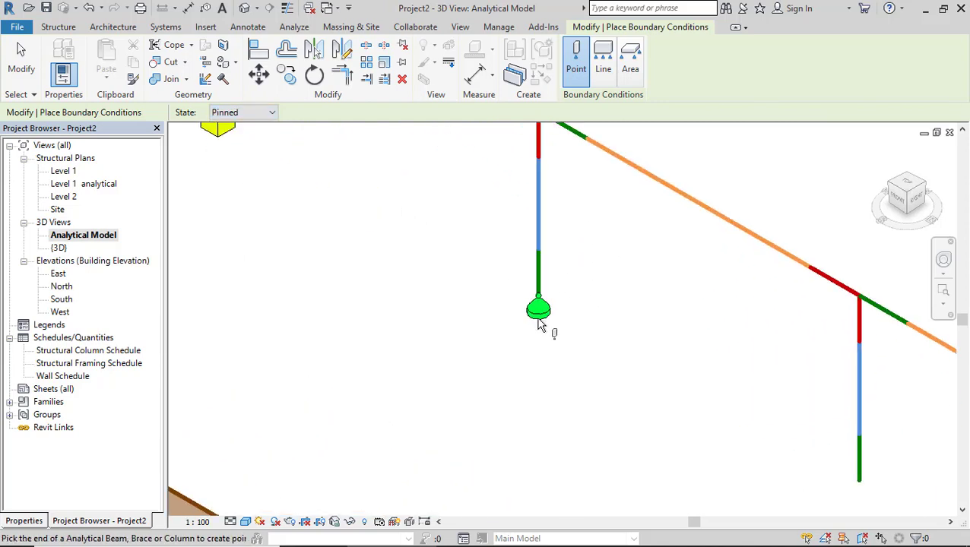
{"action": "scroll", "coordinate": [519, 316], "scroll_direction": "down", "scroll_amount": 2}
{"action": "scroll", "coordinate": [517, 316], "scroll_direction": "down", "scroll_amount": 2}
{"action": "left_click", "coordinate": [263, 114]}
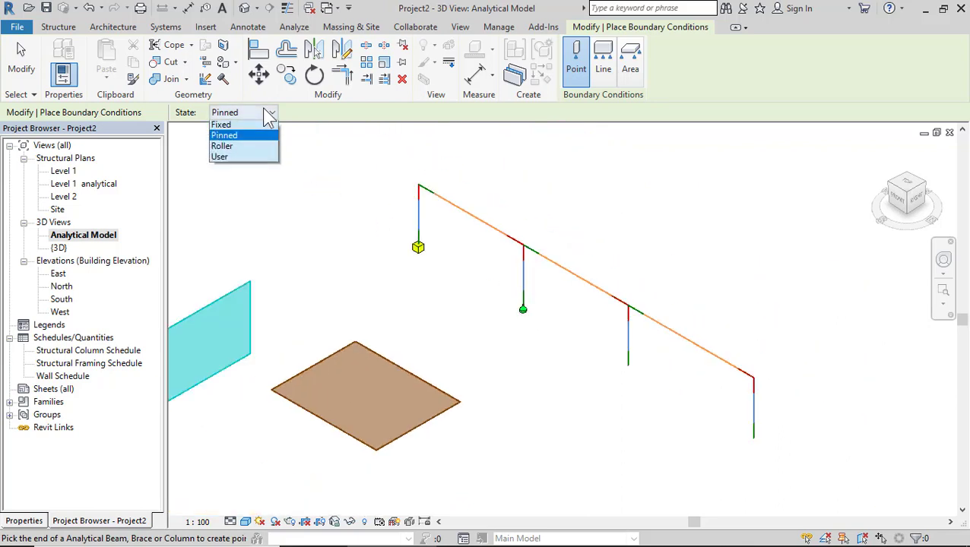
{"action": "left_click", "coordinate": [243, 151]}
{"action": "scroll", "coordinate": [629, 386], "scroll_direction": "up", "scroll_amount": 3}
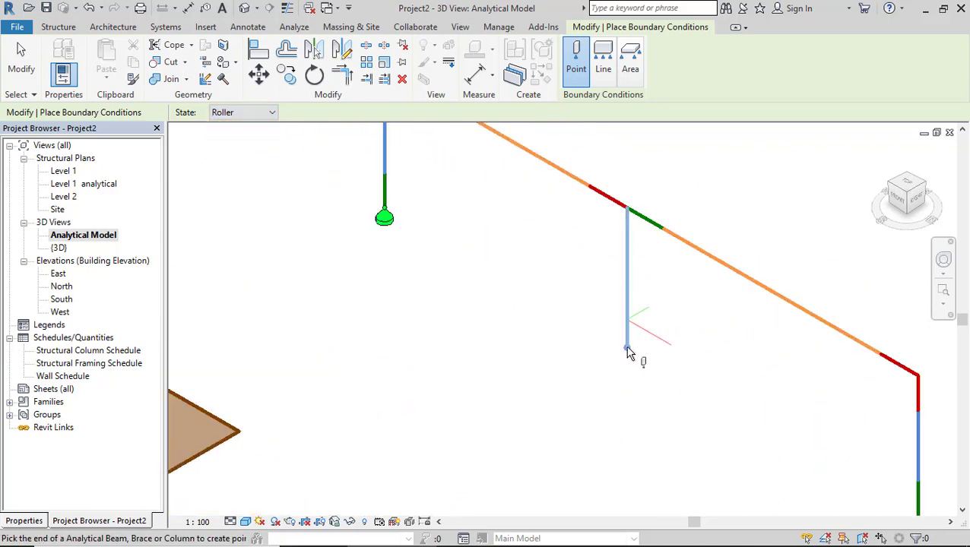
{"action": "left_click", "coordinate": [627, 354]}
{"action": "scroll", "coordinate": [462, 270], "scroll_direction": "down", "scroll_amount": 2}
{"action": "left_click", "coordinate": [259, 114]}
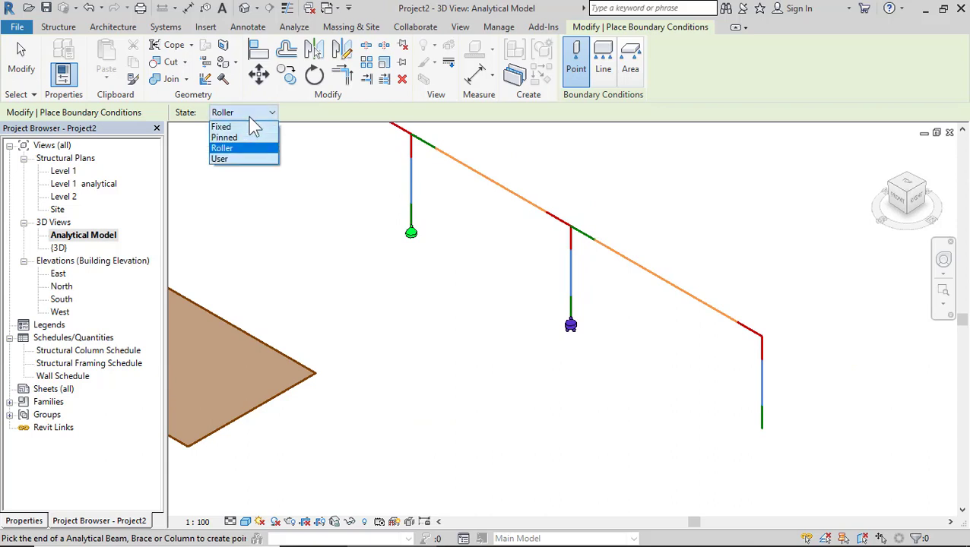
{"action": "left_click", "coordinate": [223, 160]}
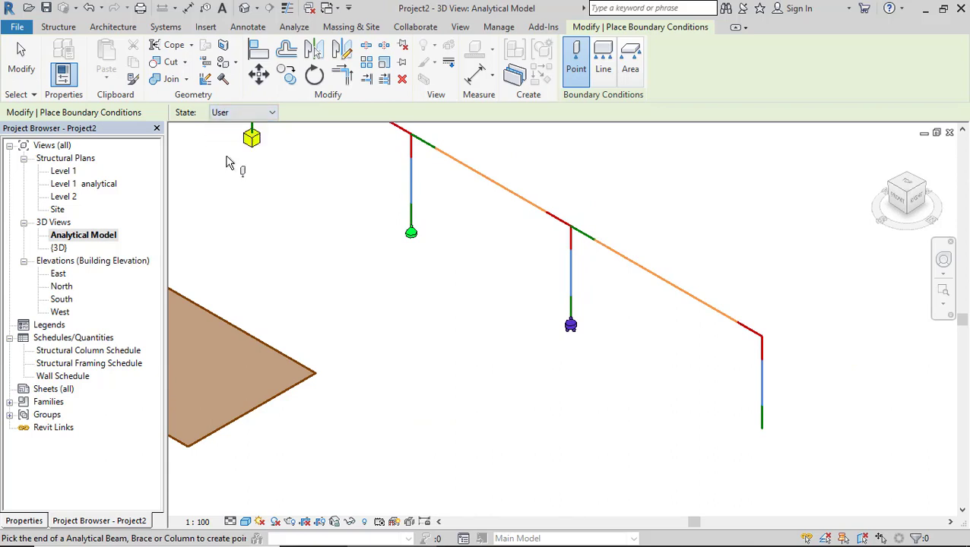
Set the User point boundary condition's Z Translation to Spring.
{"action": "left_click", "coordinate": [34, 520]}
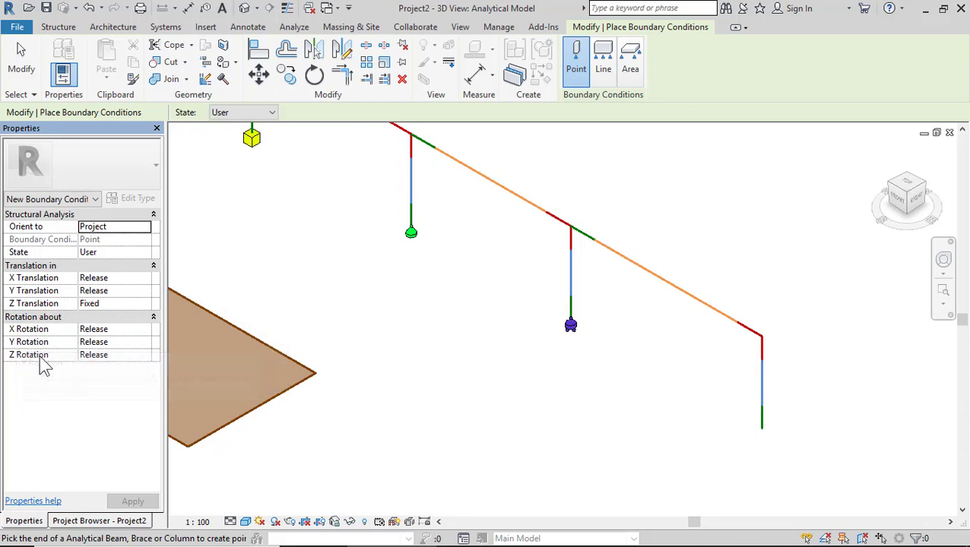
{"action": "left_click", "coordinate": [120, 303]}
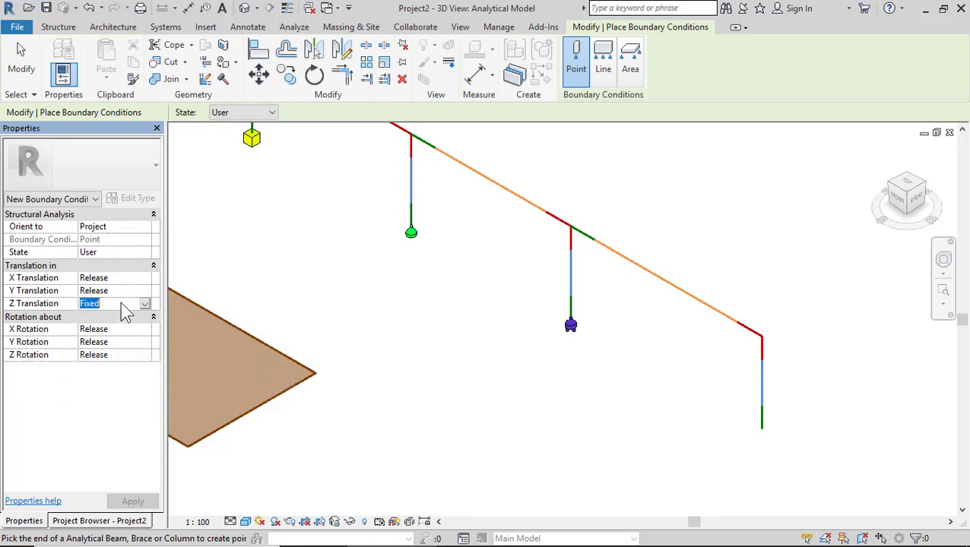
{"action": "left_click", "coordinate": [143, 304]}
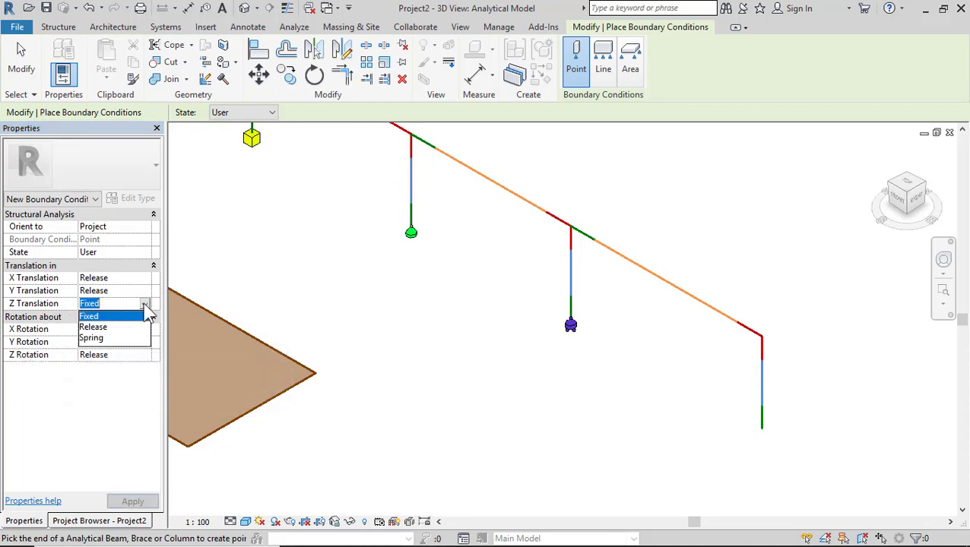
{"action": "left_click", "coordinate": [105, 338]}
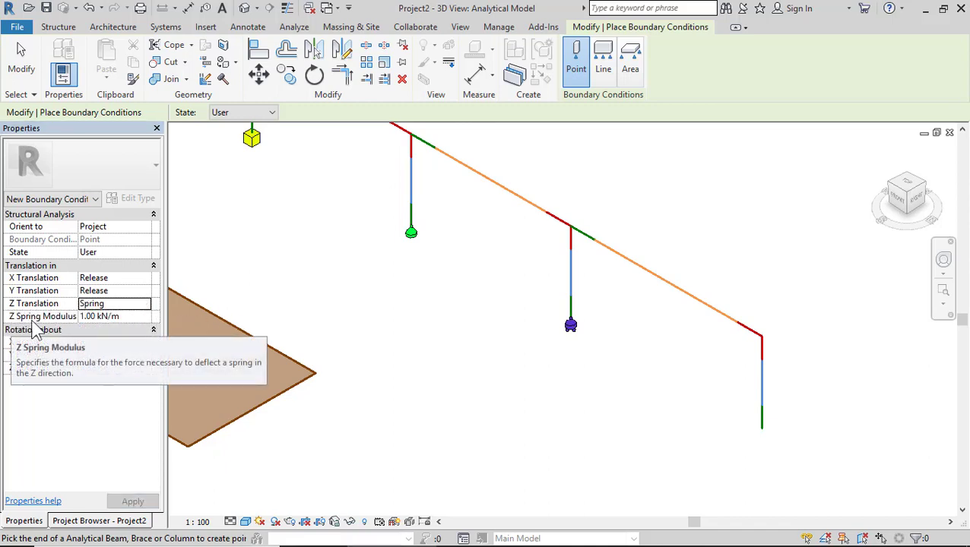
Place the Z-spring support at the base of the fourth, far-right column.
{"action": "scroll", "coordinate": [767, 440], "scroll_direction": "up", "scroll_amount": 3}
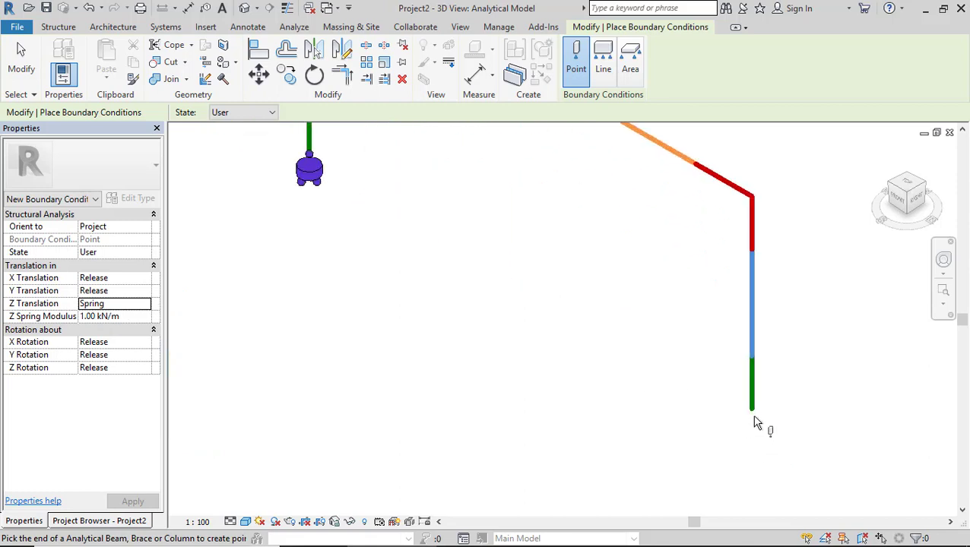
{"action": "left_click", "coordinate": [754, 416]}
{"action": "scroll", "coordinate": [785, 417], "scroll_direction": "up", "scroll_amount": 2}
{"action": "scroll", "coordinate": [784, 419], "scroll_direction": "up", "scroll_amount": 3}
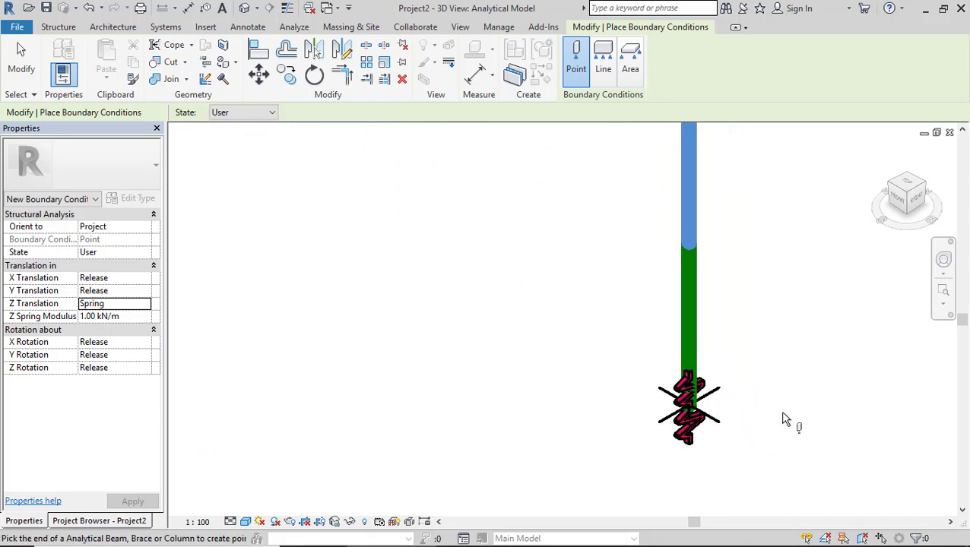
{"action": "scroll", "coordinate": [596, 417], "scroll_direction": "down", "scroll_amount": 7}
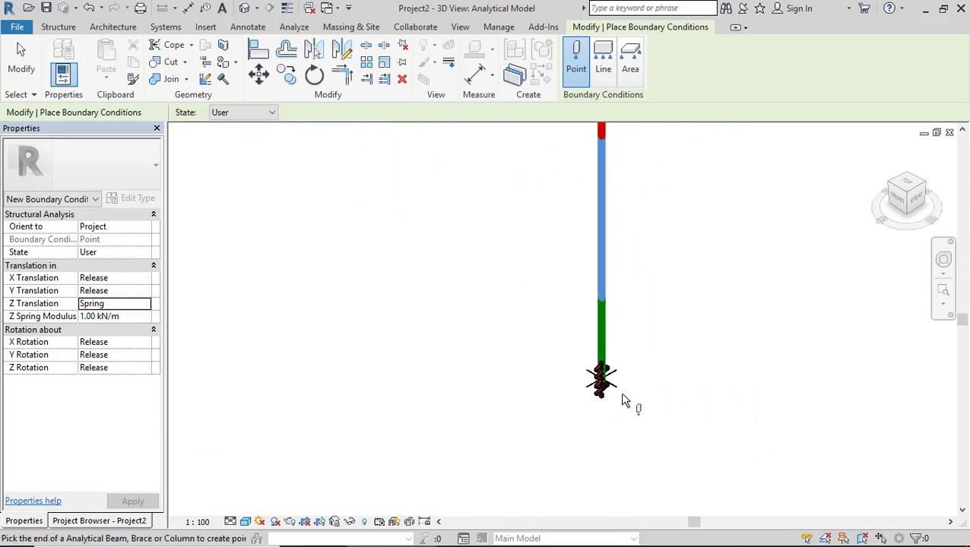
{"action": "scroll", "coordinate": [655, 389], "scroll_direction": "down", "scroll_amount": 2}
{"action": "scroll", "coordinate": [630, 384], "scroll_direction": "up", "scroll_amount": 3}
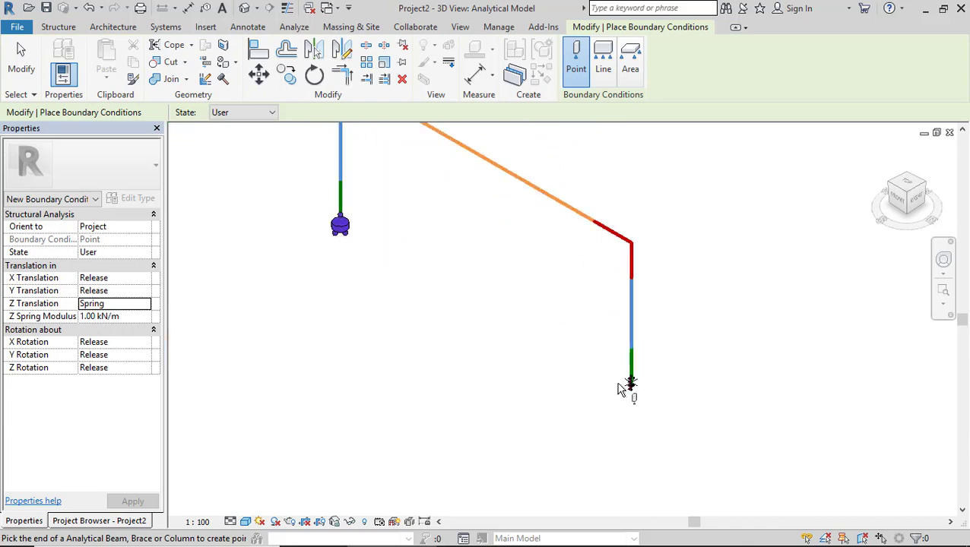
{"action": "scroll", "coordinate": [562, 392], "scroll_direction": "down", "scroll_amount": 5}
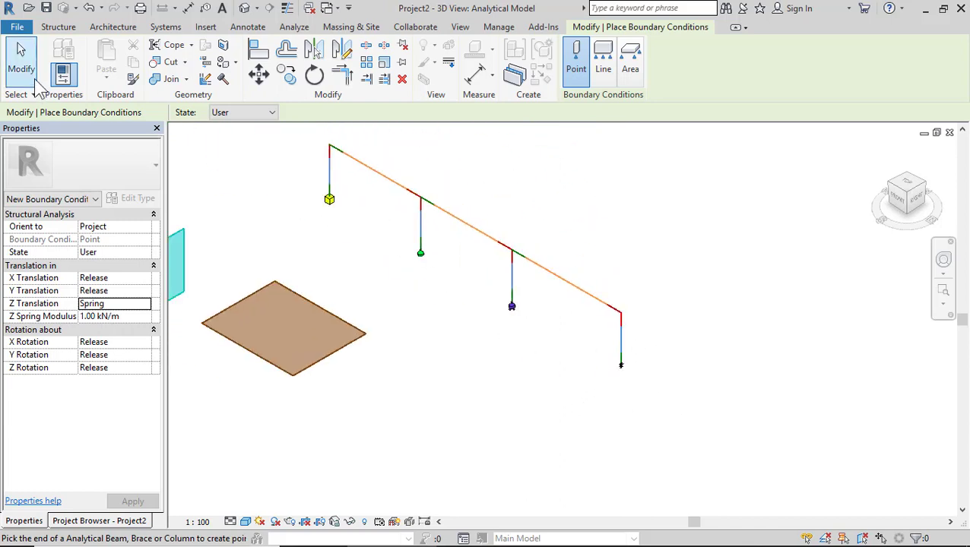
Add a Fixed line boundary condition along the wall's bottom edge.
{"action": "left_click", "coordinate": [605, 61]}
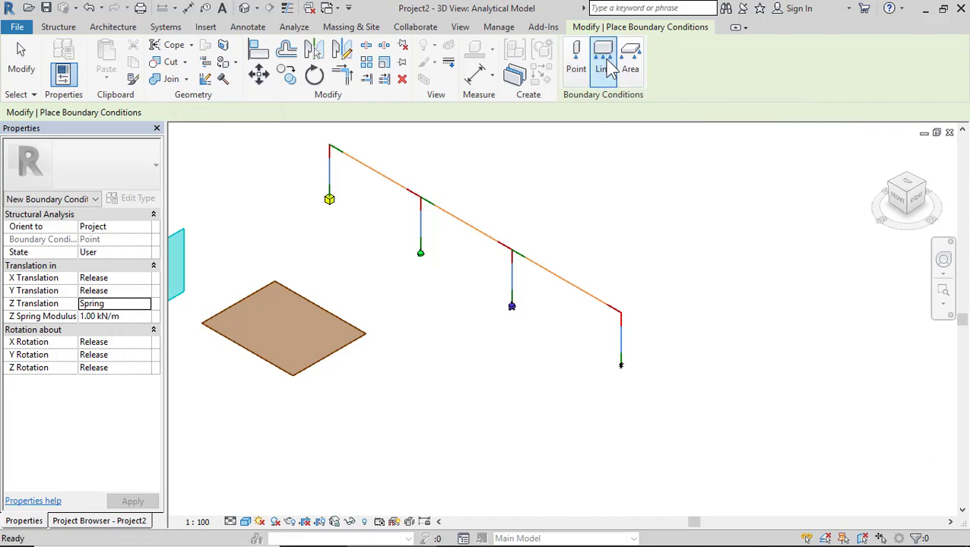
{"action": "scroll", "coordinate": [504, 335], "scroll_direction": "down", "scroll_amount": 2}
{"action": "scroll", "coordinate": [385, 333], "scroll_direction": "up", "scroll_amount": 4}
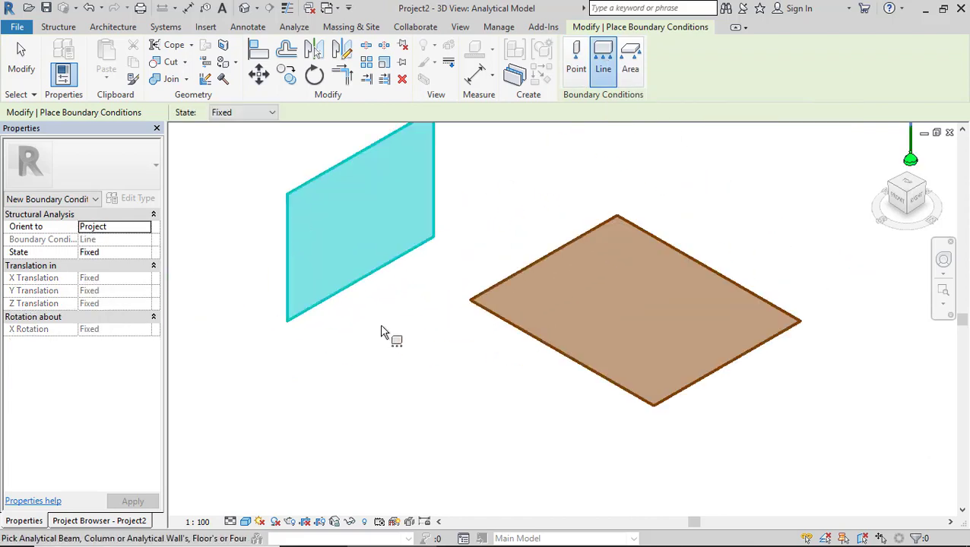
{"action": "left_click", "coordinate": [360, 289]}
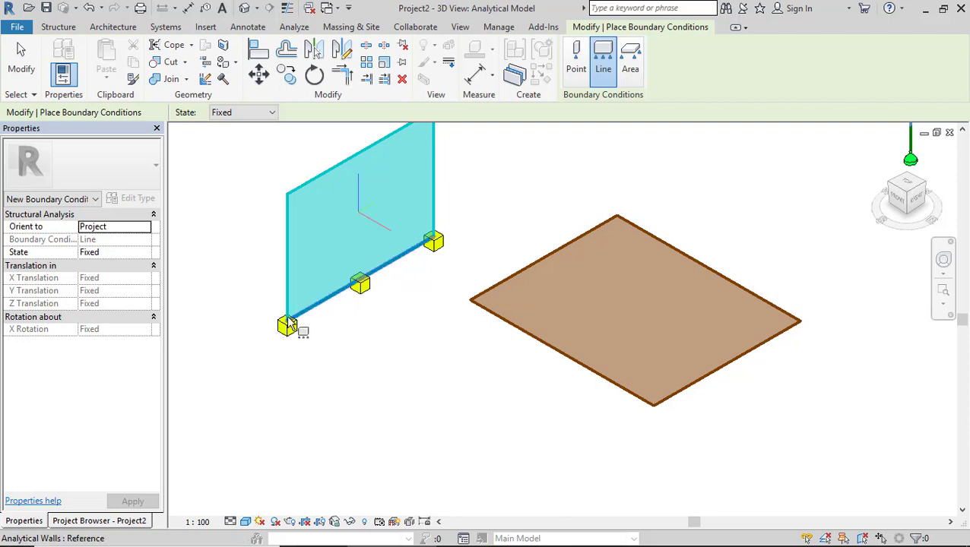
Pin the wall's left edge with a Pinned line support.
{"action": "left_click", "coordinate": [254, 114]}
{"action": "left_click", "coordinate": [240, 140]}
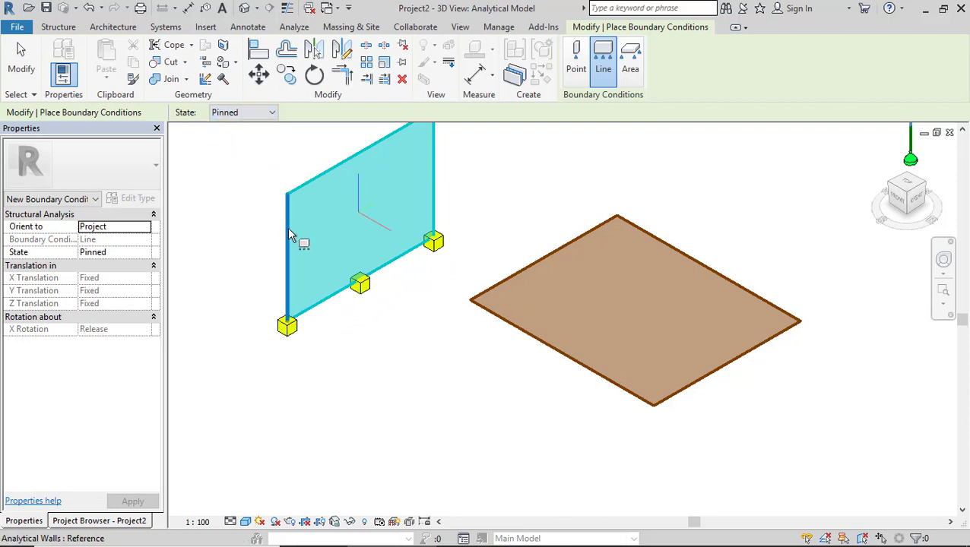
{"action": "left_click", "coordinate": [288, 231]}
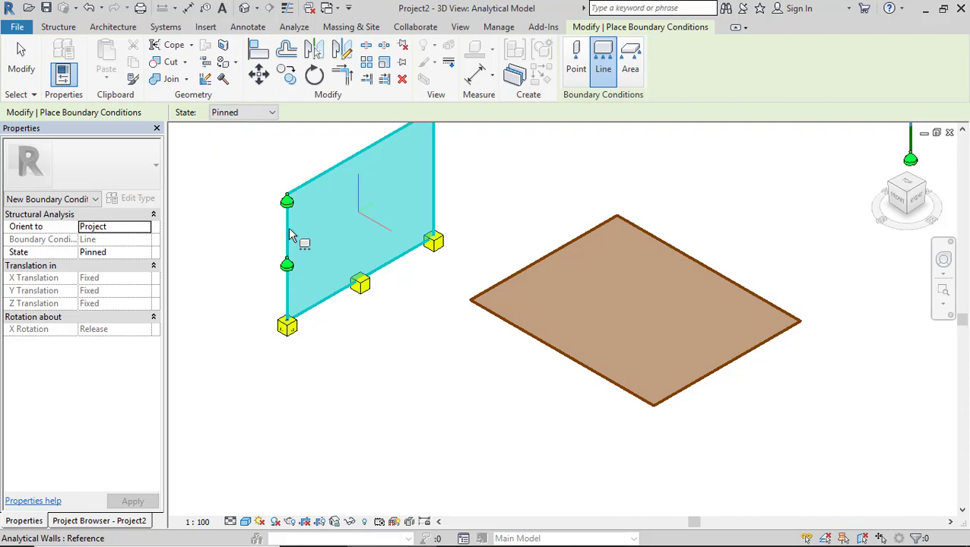
Add a User line support on the wall's right edge.
{"action": "left_click", "coordinate": [237, 114]}
{"action": "left_click", "coordinate": [228, 148]}
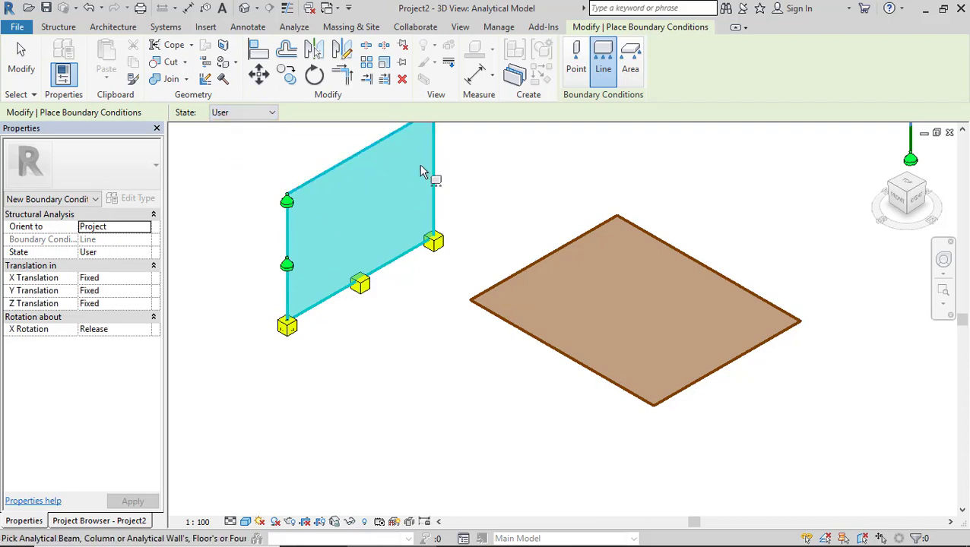
{"action": "left_click", "coordinate": [434, 184]}
{"action": "scroll", "coordinate": [388, 256], "scroll_direction": "down", "scroll_amount": 2}
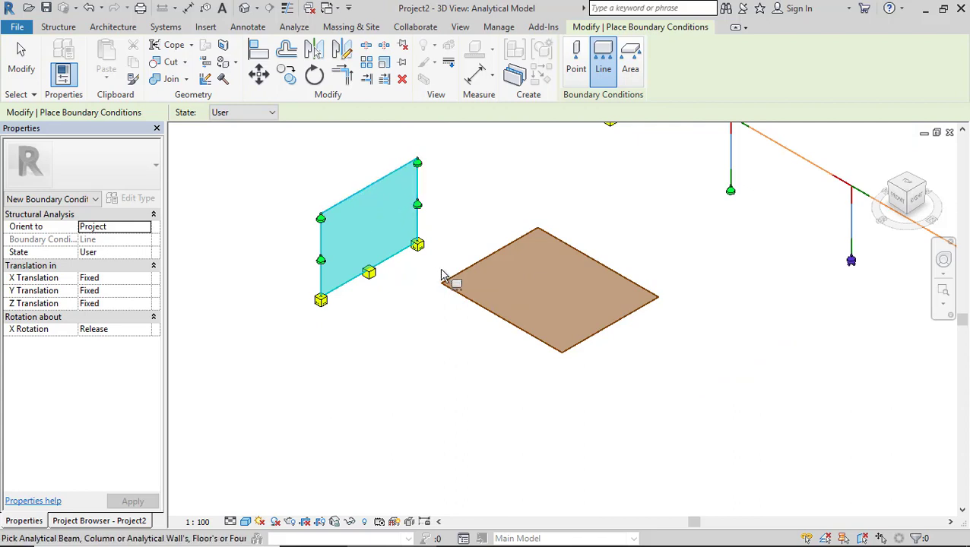
Apply a Pinned area boundary condition to the analytical floor.
{"action": "left_click", "coordinate": [630, 60]}
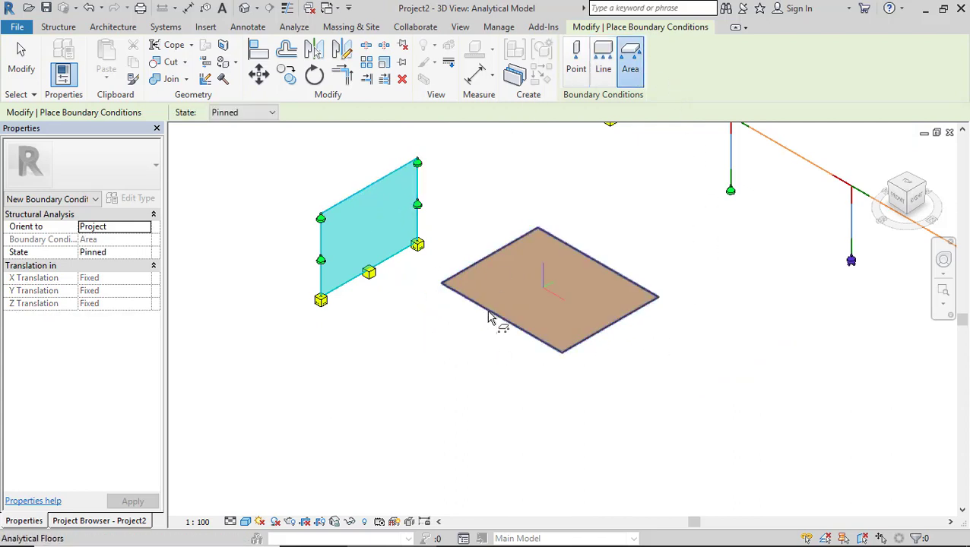
{"action": "left_click", "coordinate": [262, 114]}
{"action": "left_click", "coordinate": [258, 126]}
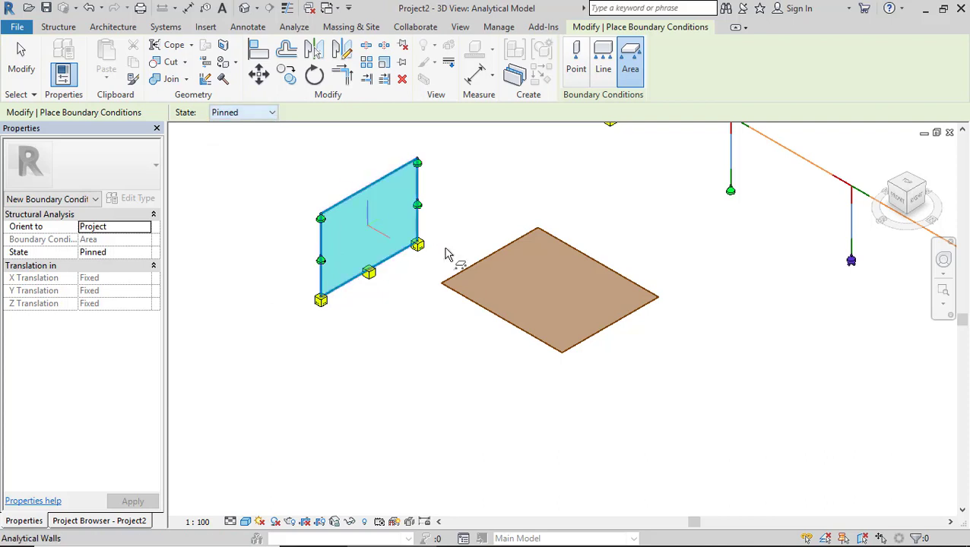
{"action": "left_click", "coordinate": [498, 327]}
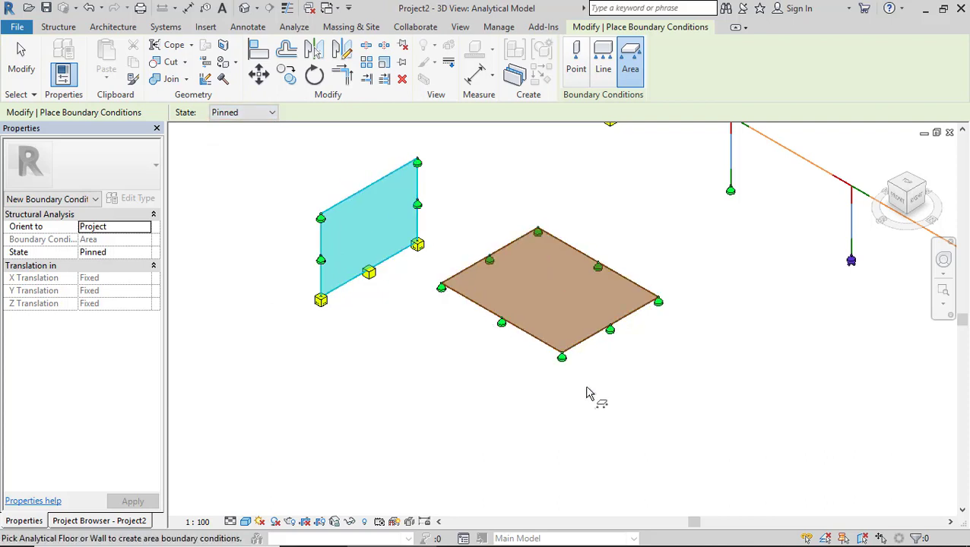
Exit the boundary conditions tool with Modify.
{"action": "scroll", "coordinate": [586, 393], "scroll_direction": "up", "scroll_amount": 2}
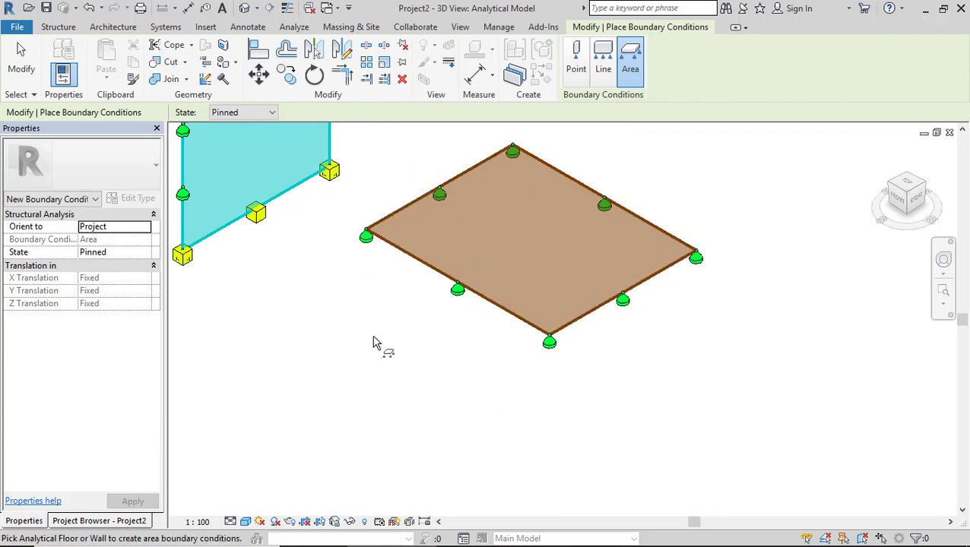
{"action": "scroll", "coordinate": [472, 368], "scroll_direction": "down", "scroll_amount": 5}
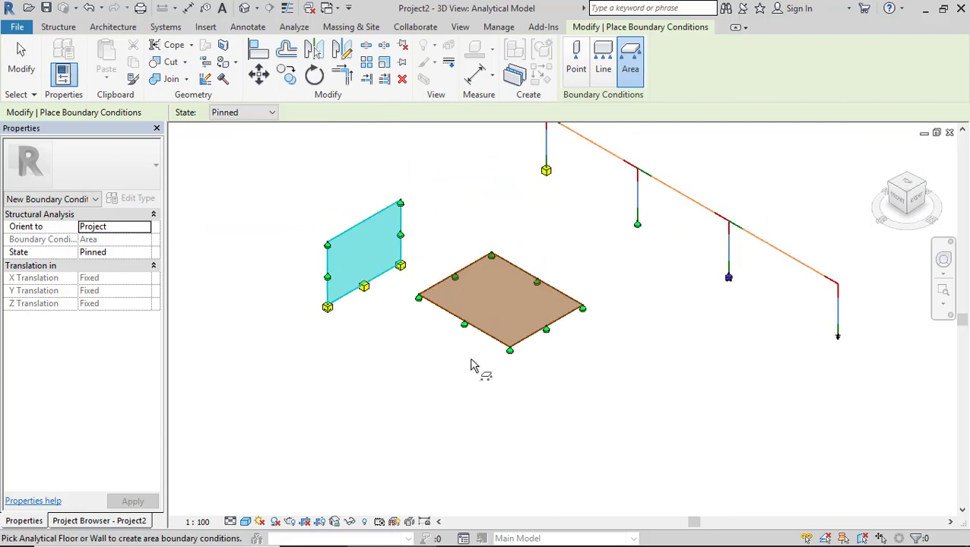
{"action": "left_click", "coordinate": [22, 59]}
{"action": "scroll", "coordinate": [614, 321], "scroll_direction": "up", "scroll_amount": 2}
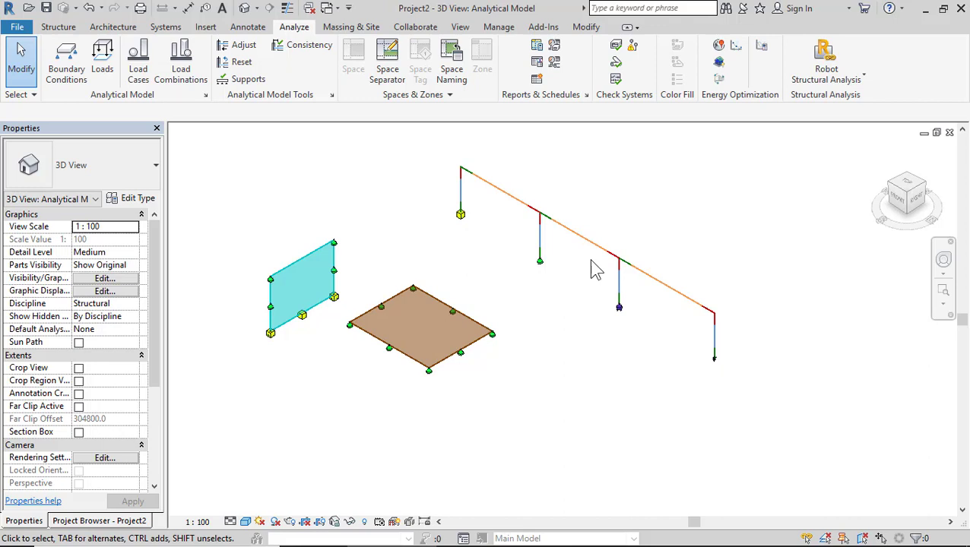
Window-select the frame in Front view, filter to Boundary Conditions, delete them, return Home.
{"action": "left_click", "coordinate": [898, 203]}
{"action": "left_click_drag", "start_coordinate": [293, 235], "coordinate": [821, 419]}
{"action": "left_click", "coordinate": [576, 63]}
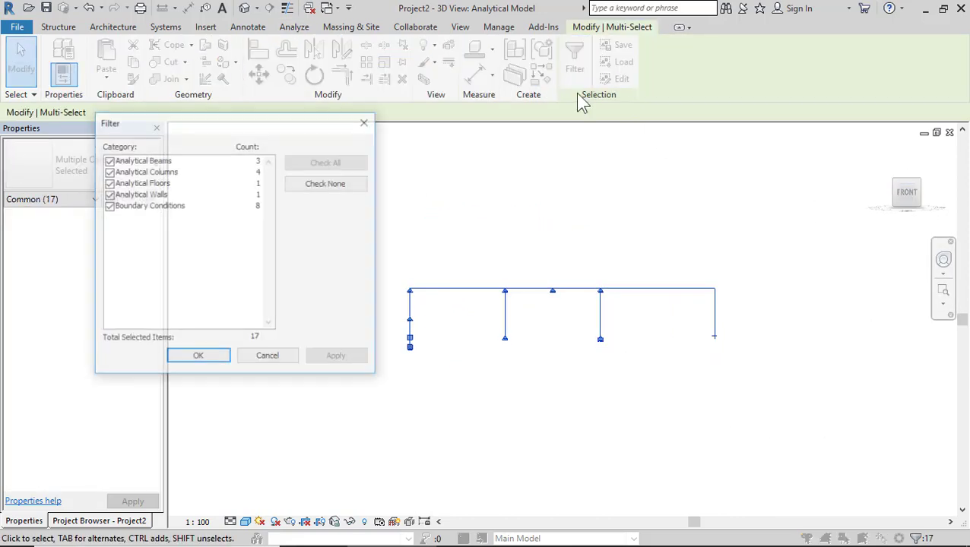
{"action": "left_click", "coordinate": [331, 183]}
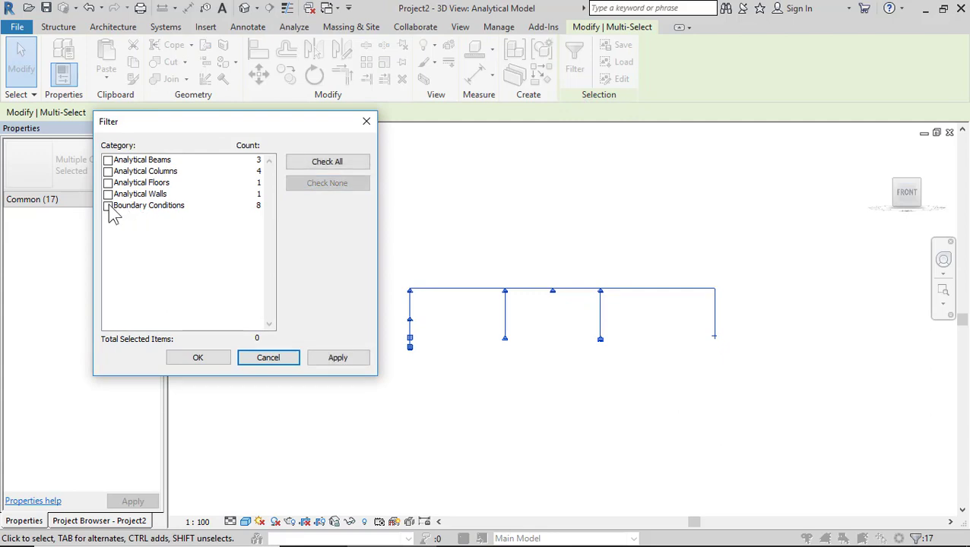
{"action": "left_click", "coordinate": [109, 205]}
{"action": "left_click", "coordinate": [213, 358]}
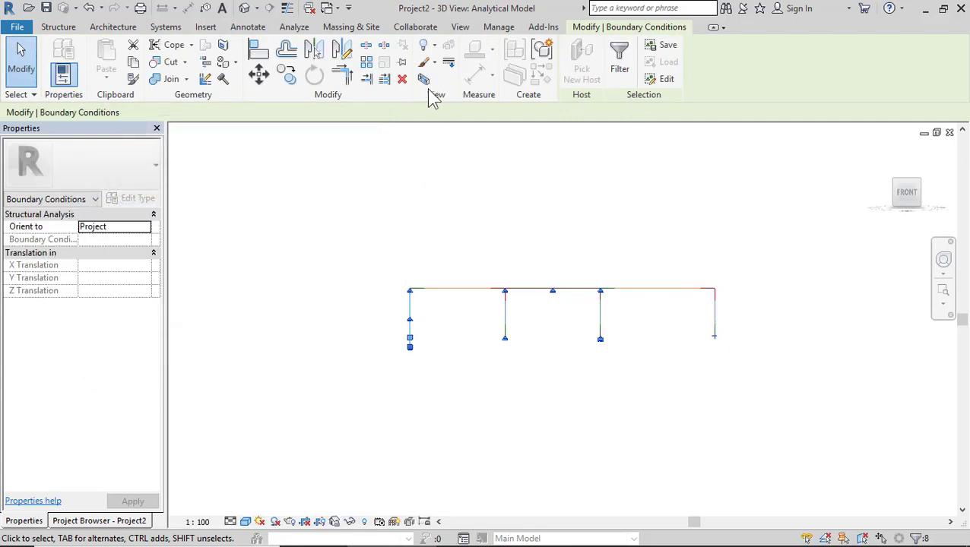
{"action": "left_click", "coordinate": [402, 79]}
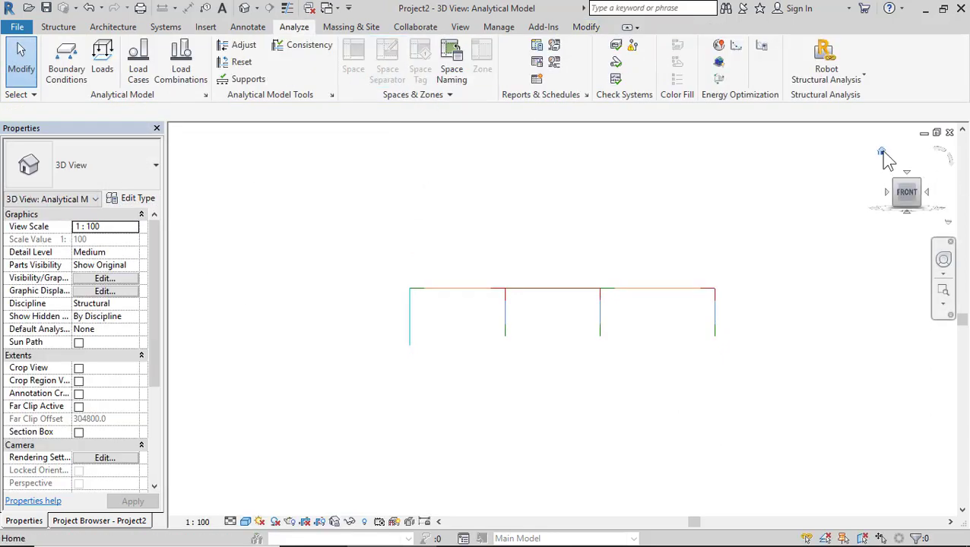
{"action": "left_click", "coordinate": [883, 155]}
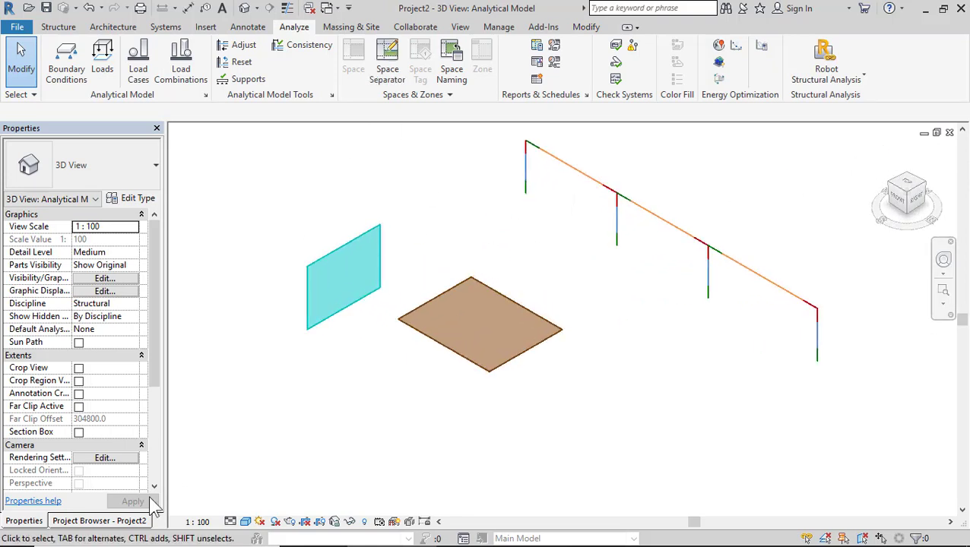
Start the Point Load tool and review its properties: DL1 (1), Dead, Fz -1.00 kN.
{"action": "left_click", "coordinate": [122, 521]}
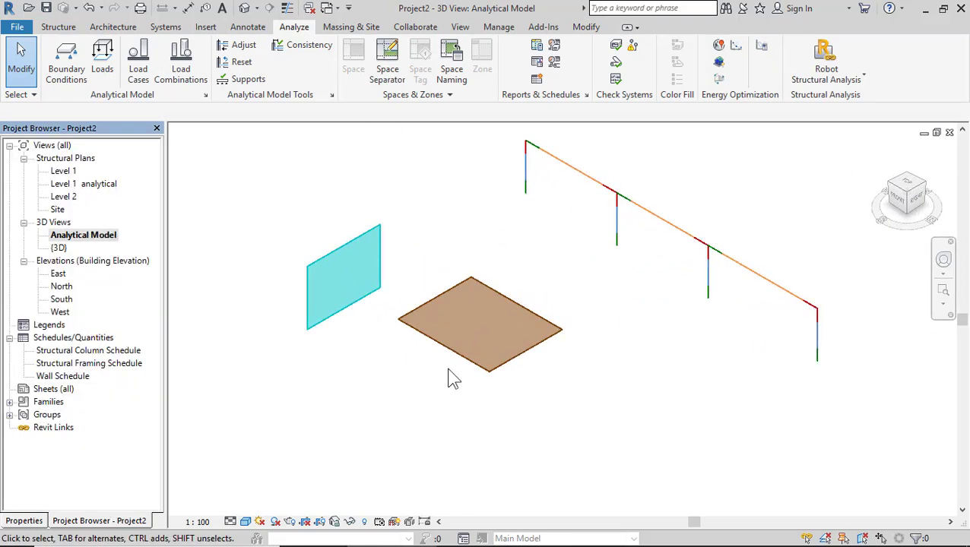
{"action": "scroll", "coordinate": [448, 377], "scroll_direction": "down", "scroll_amount": 2}
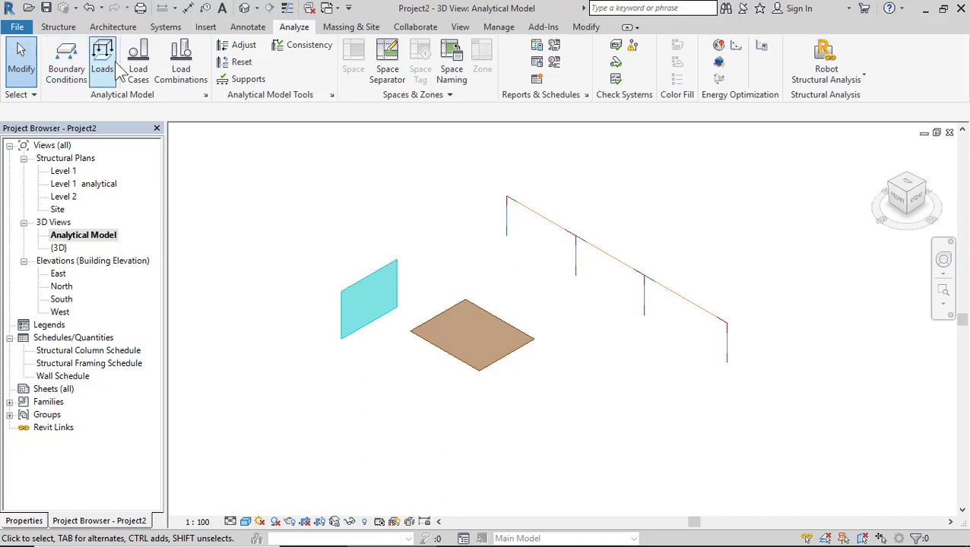
{"action": "left_click", "coordinate": [114, 70]}
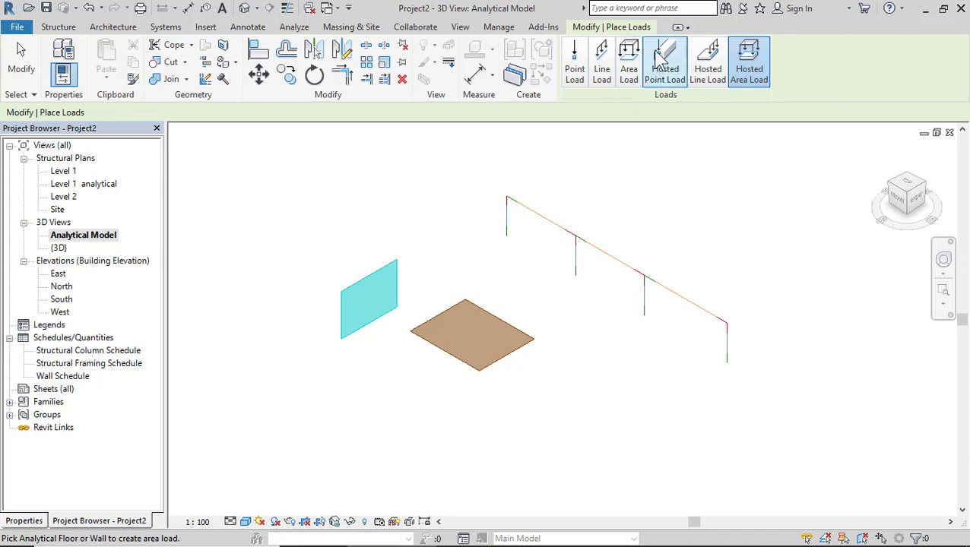
{"action": "left_click", "coordinate": [578, 76]}
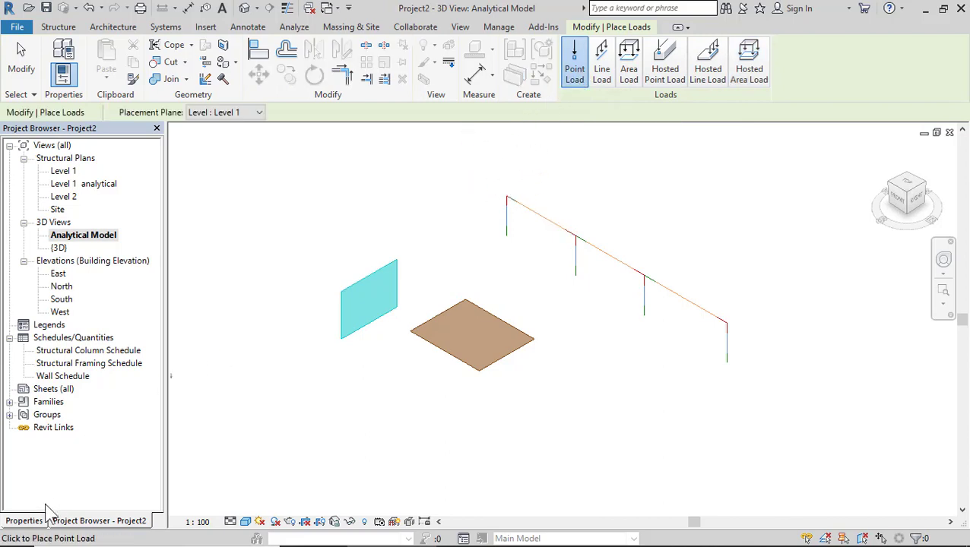
{"action": "left_click", "coordinate": [24, 521]}
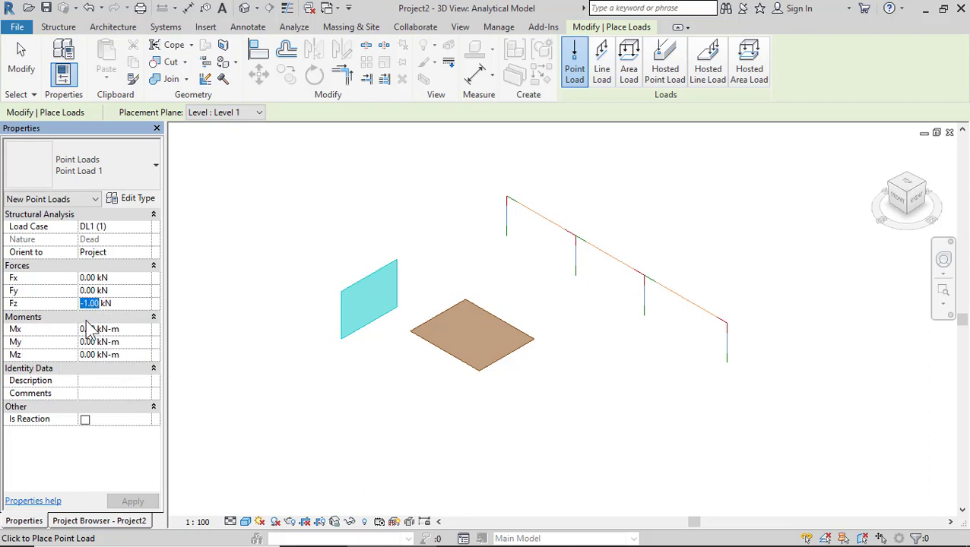
Set Fz to -10 kN and place the point load near the beam's left end.
{"action": "type", "text": "-10"}
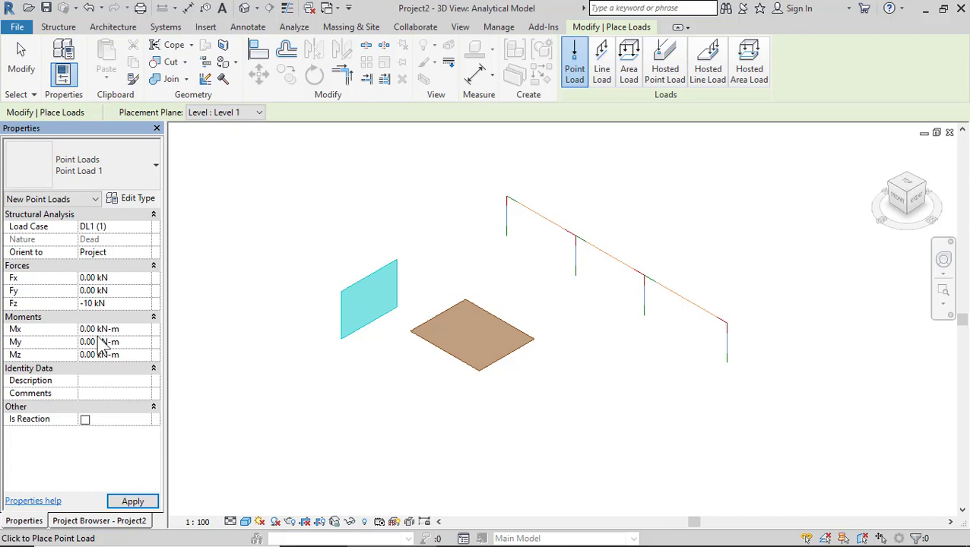
{"action": "left_click", "coordinate": [132, 502]}
{"action": "scroll", "coordinate": [541, 177], "scroll_direction": "up", "scroll_amount": 4}
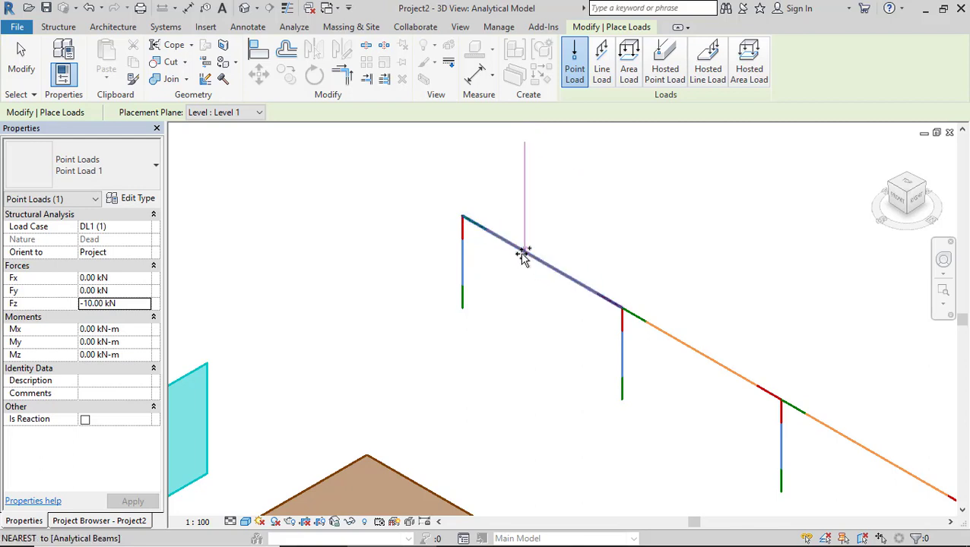
{"action": "scroll", "coordinate": [523, 255], "scroll_direction": "up", "scroll_amount": 3}
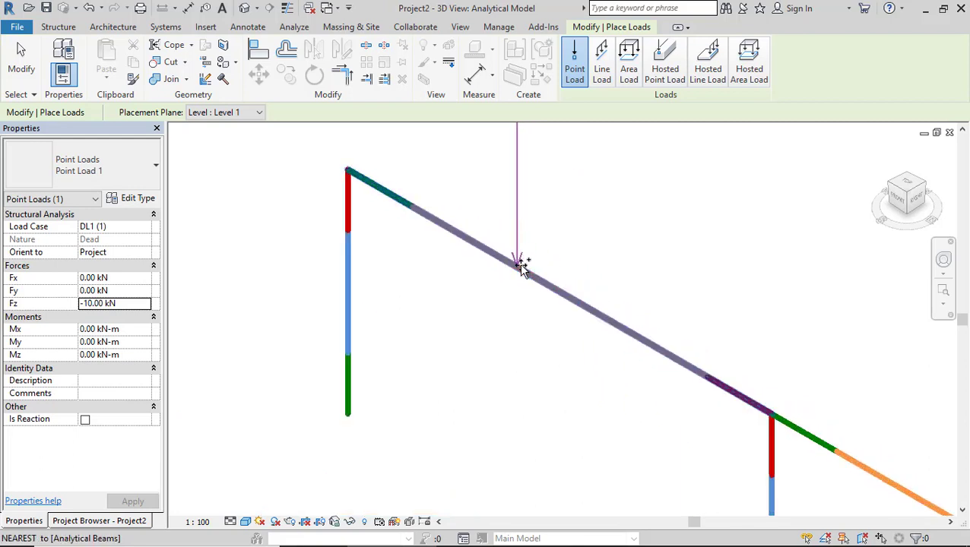
{"action": "left_click", "coordinate": [522, 266]}
Finish placing loads and select the new point load to check it.
{"action": "scroll", "coordinate": [363, 372], "scroll_direction": "down", "scroll_amount": 4}
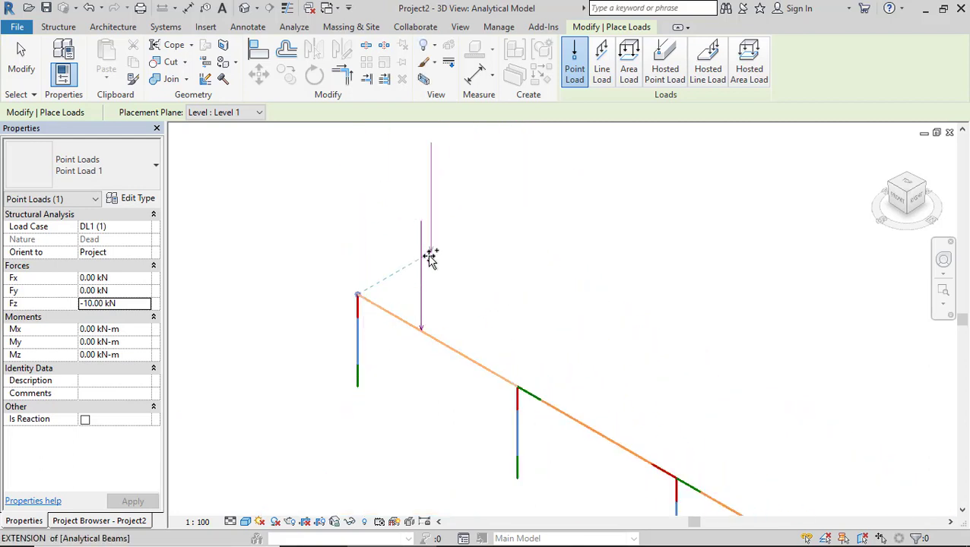
{"action": "left_click", "coordinate": [21, 61]}
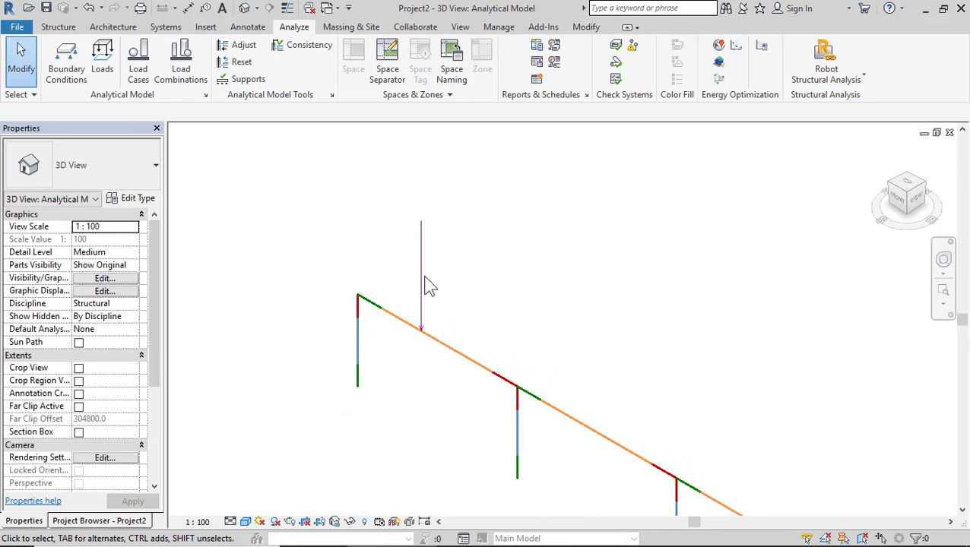
{"action": "left_click", "coordinate": [428, 287]}
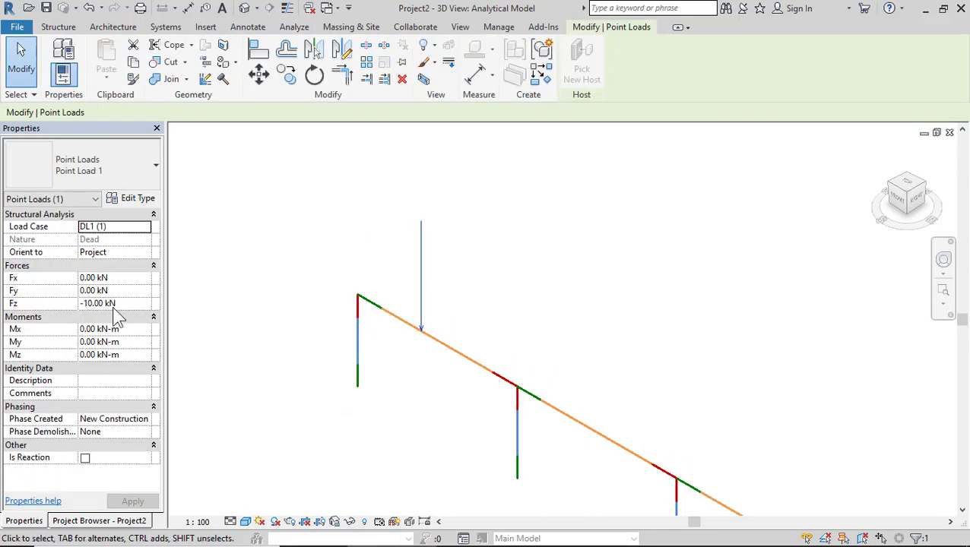
{"action": "left_click", "coordinate": [21, 61]}
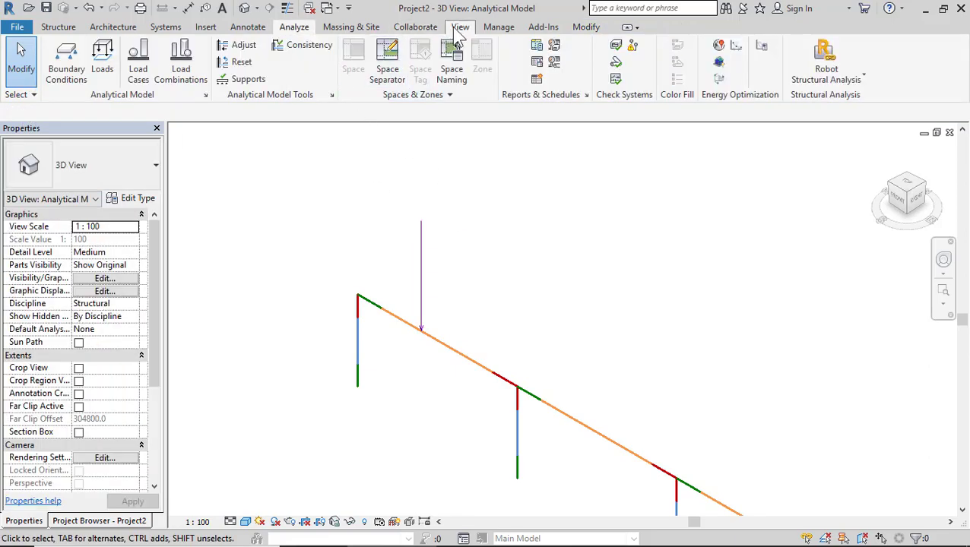
Confirm the Structural Force unit stays Kilonewtons in Project Units, cancelling without changes.
{"action": "left_click", "coordinate": [499, 26]}
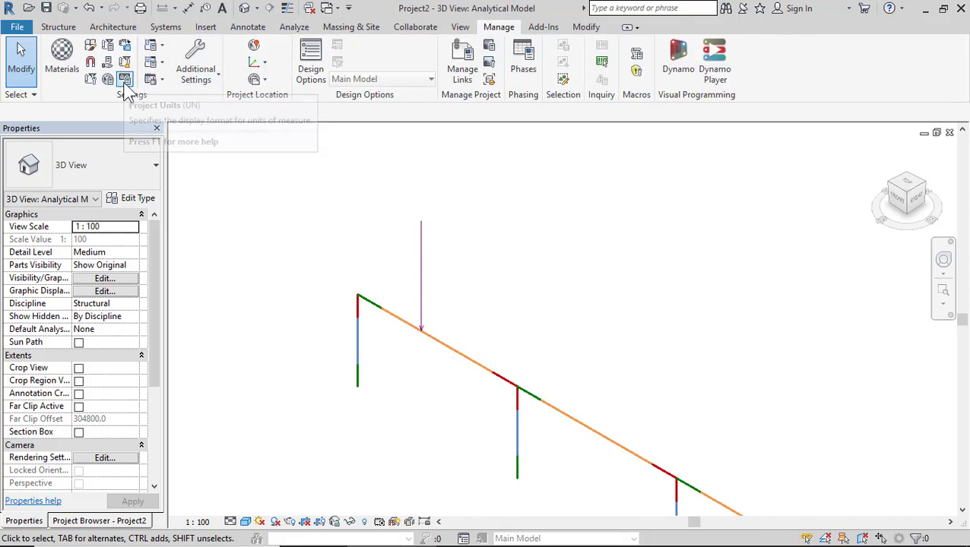
{"action": "left_click", "coordinate": [125, 80]}
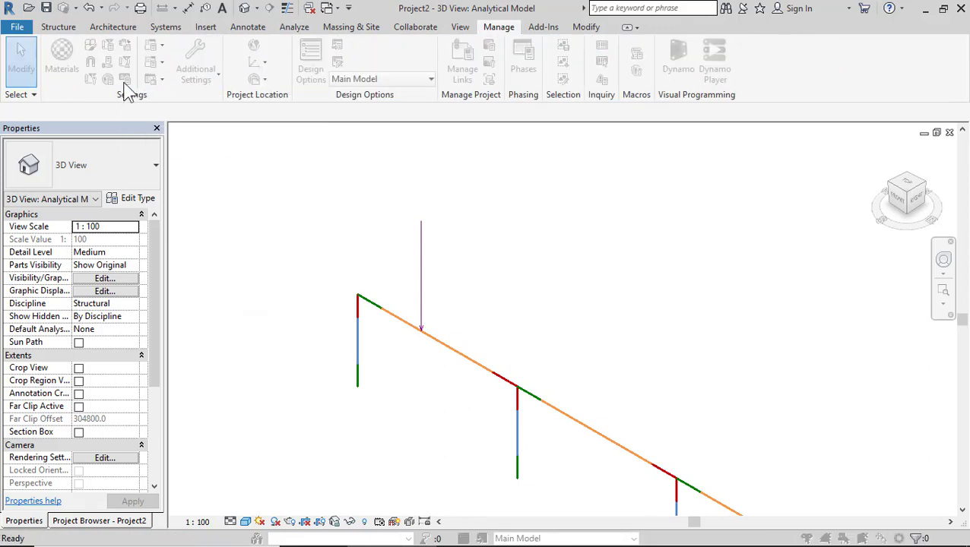
{"action": "left_click", "coordinate": [323, 86]}
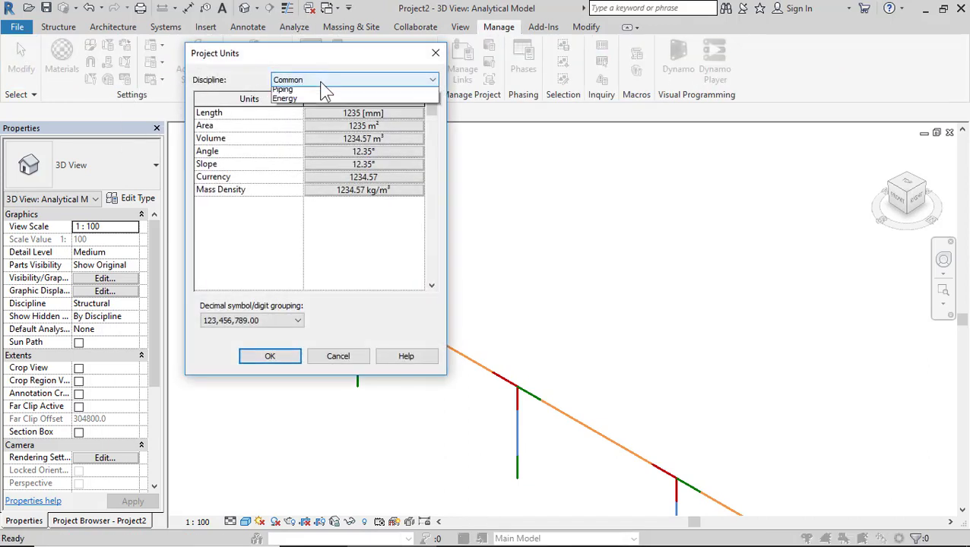
{"action": "left_click", "coordinate": [318, 99]}
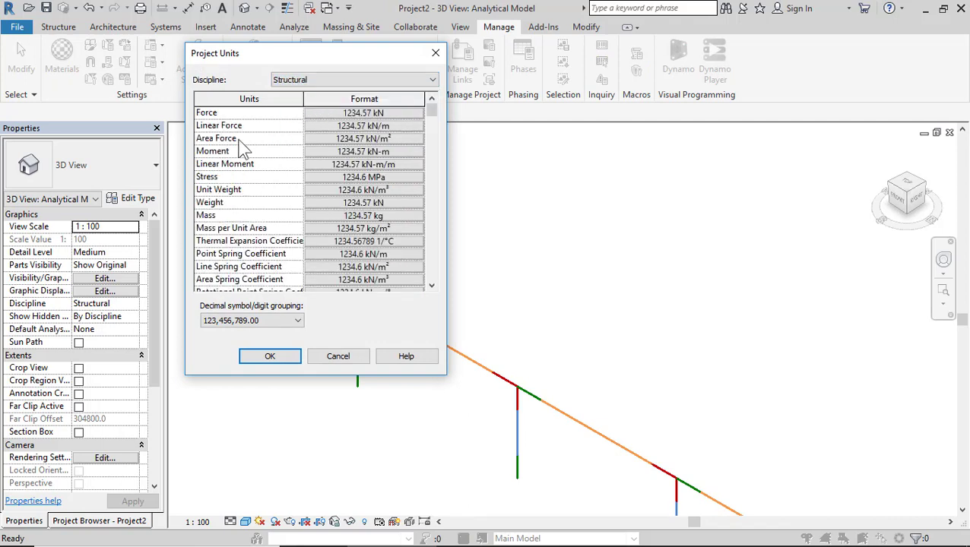
{"action": "left_click", "coordinate": [358, 114]}
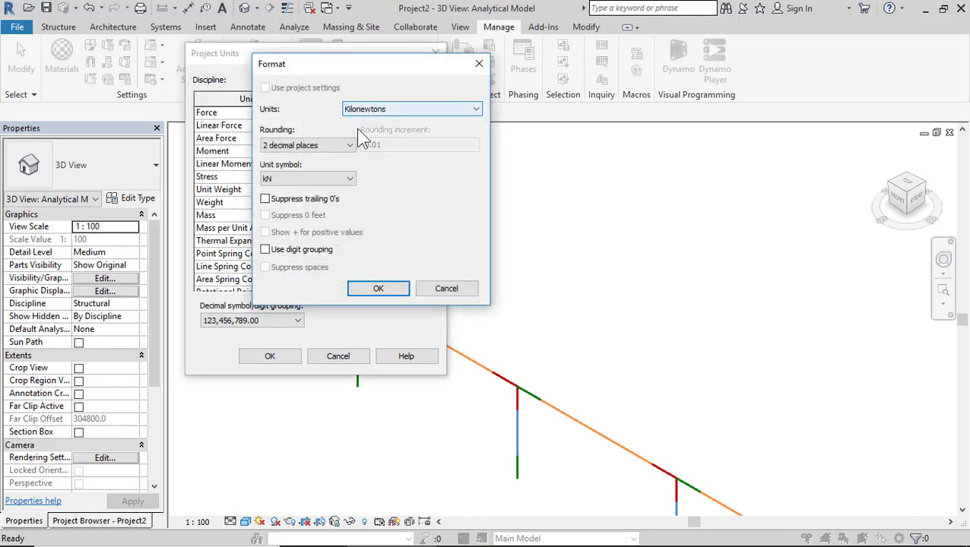
{"action": "left_click", "coordinate": [391, 108]}
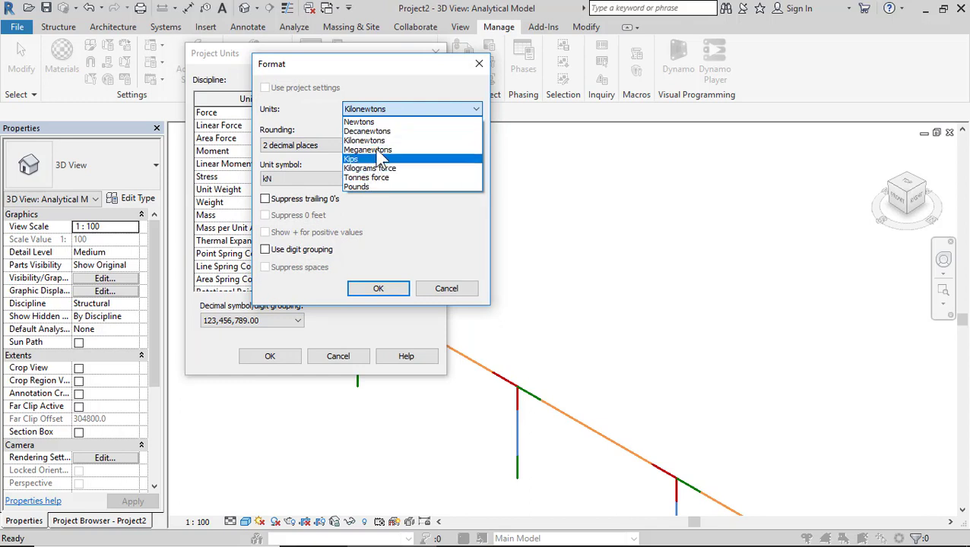
{"action": "left_click", "coordinate": [408, 73]}
{"action": "left_click", "coordinate": [475, 64]}
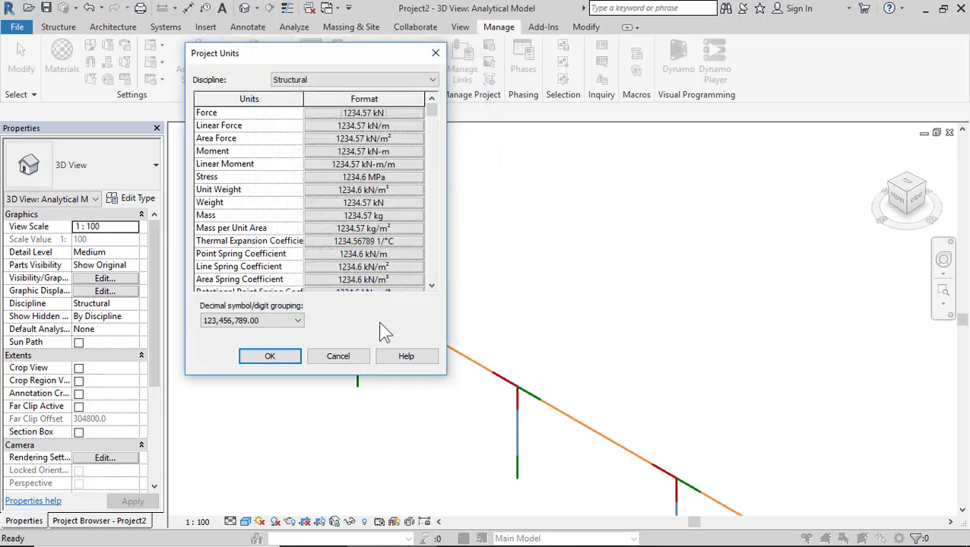
{"action": "left_click", "coordinate": [337, 356]}
Restart load placement from the Analyze tab's Loads tool.
{"action": "scroll", "coordinate": [461, 270], "scroll_direction": "down", "scroll_amount": 2}
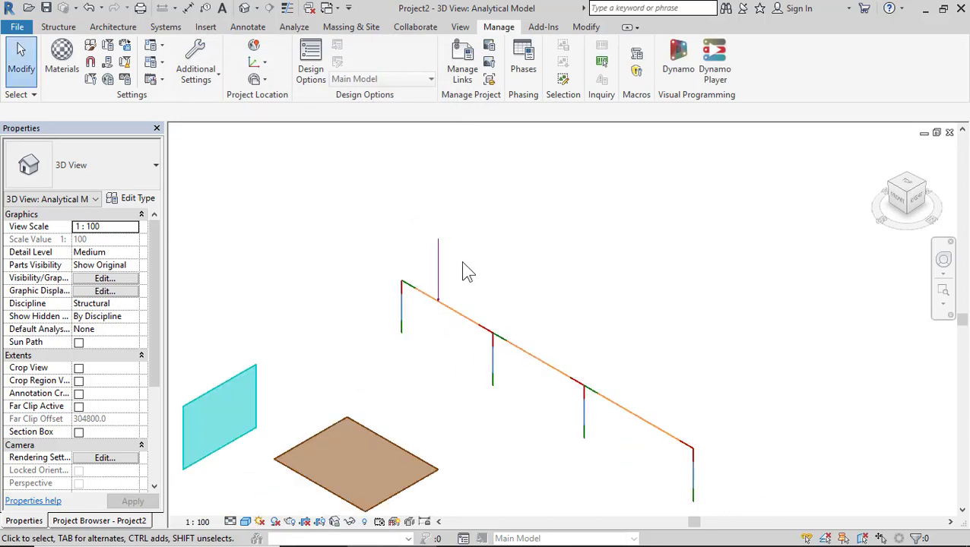
{"action": "scroll", "coordinate": [482, 285], "scroll_direction": "up", "scroll_amount": 3}
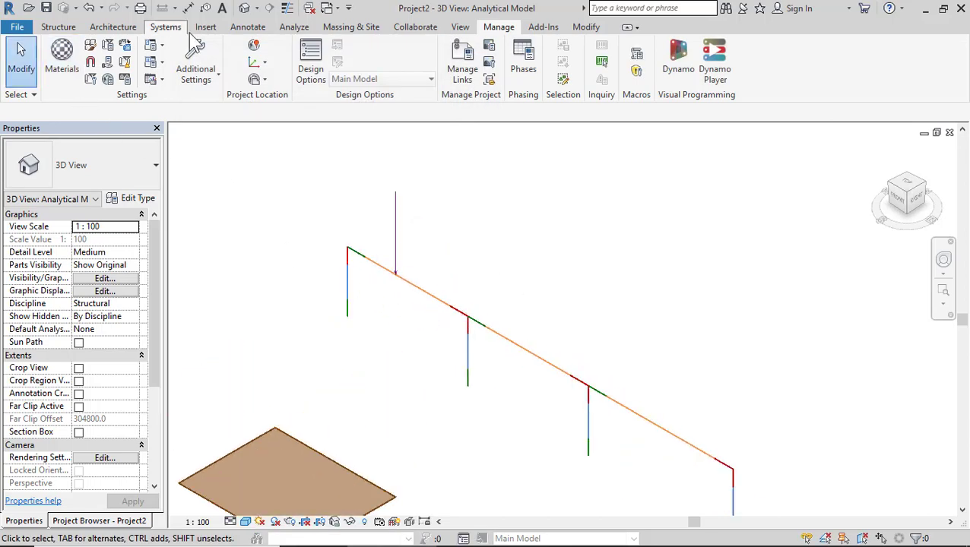
{"action": "left_click", "coordinate": [292, 28]}
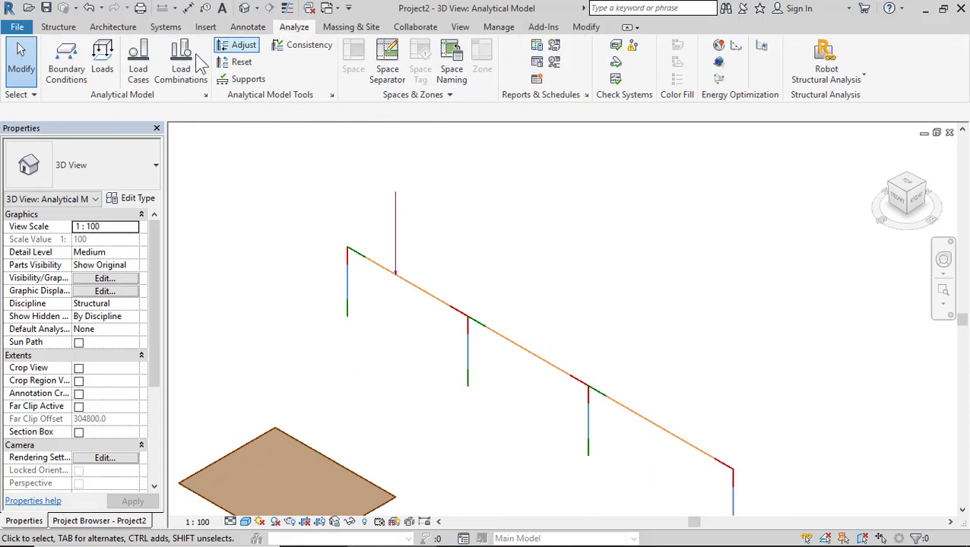
{"action": "left_click", "coordinate": [103, 62]}
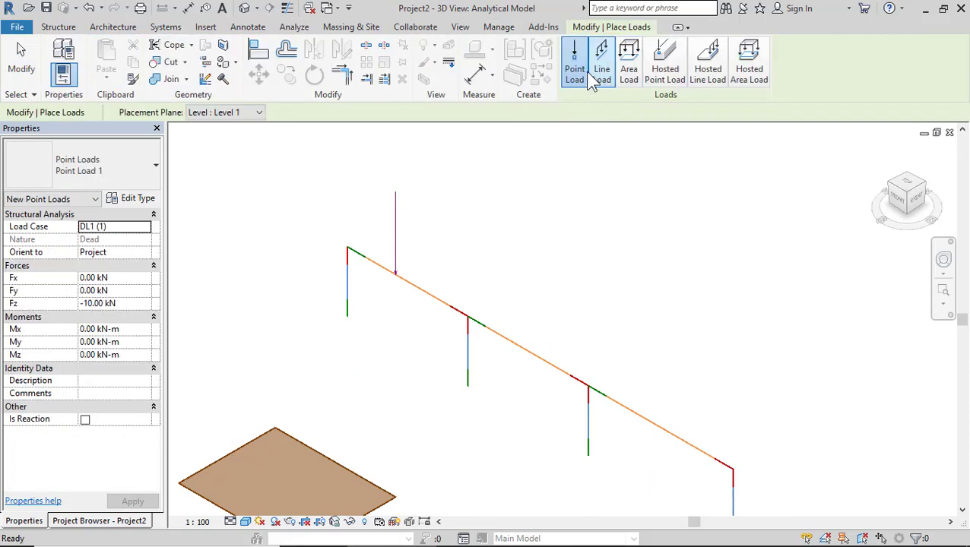
Draw a -1 kN/m line load from the beam–column joint 2000 along the beam.
{"action": "left_click", "coordinate": [601, 67]}
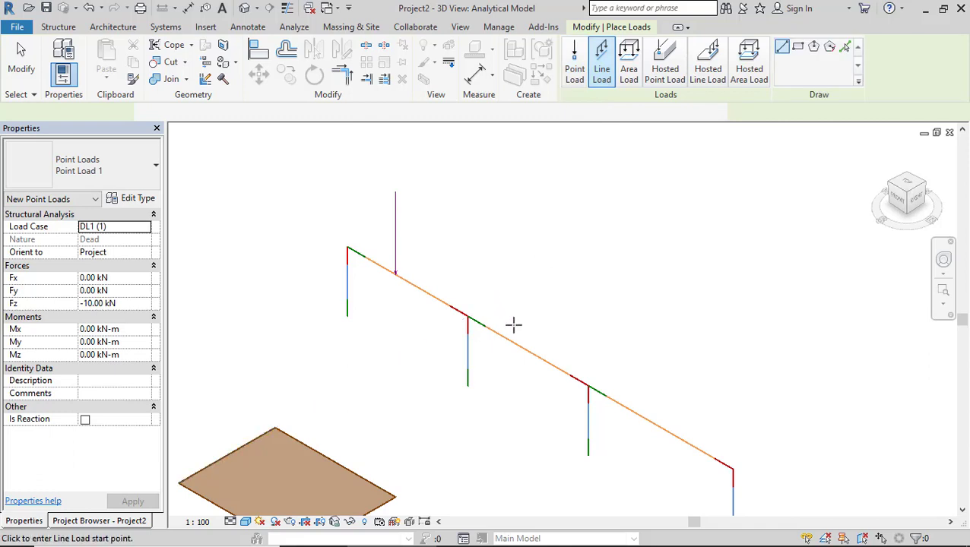
{"action": "scroll", "coordinate": [513, 325], "scroll_direction": "up", "scroll_amount": 5}
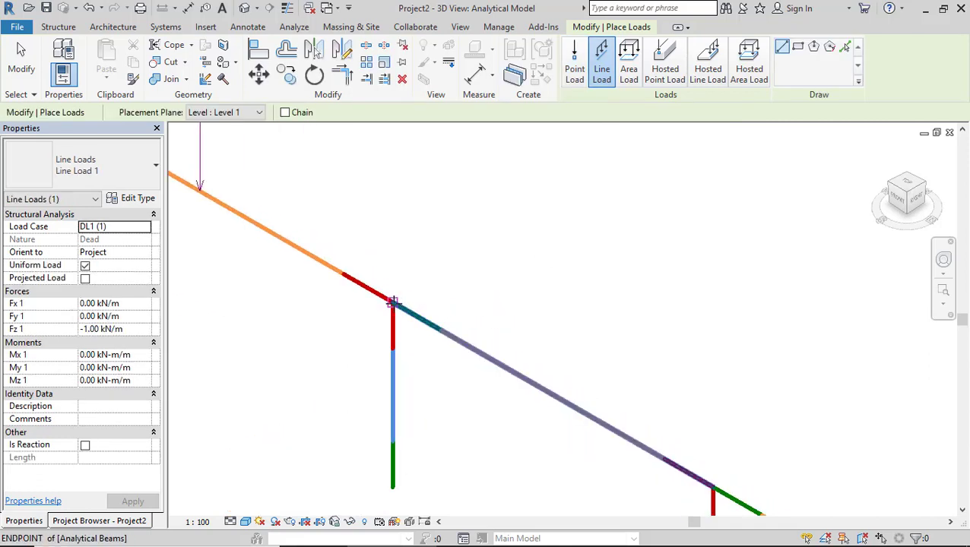
{"action": "left_click", "coordinate": [392, 303]}
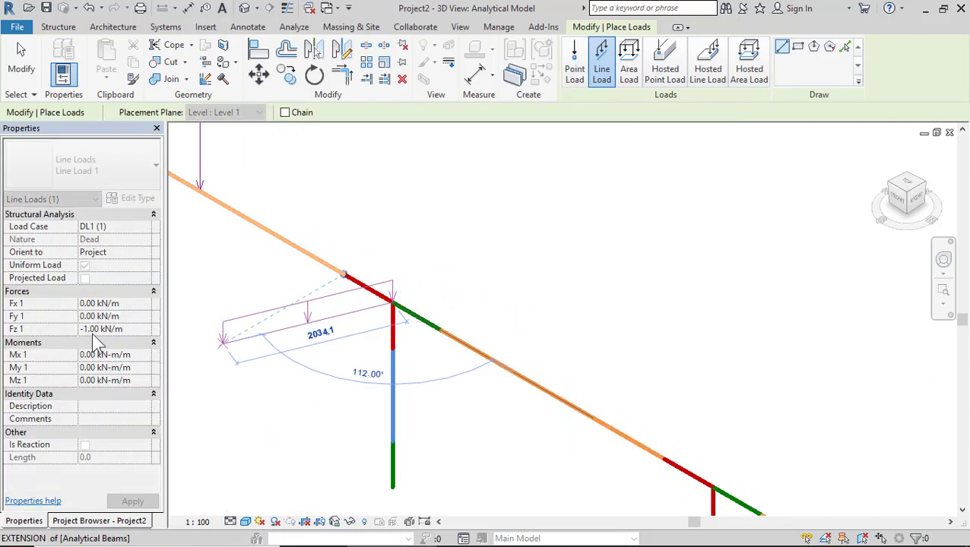
{"action": "left_click", "coordinate": [521, 376]}
{"action": "scroll", "coordinate": [502, 212], "scroll_direction": "down", "scroll_amount": 5}
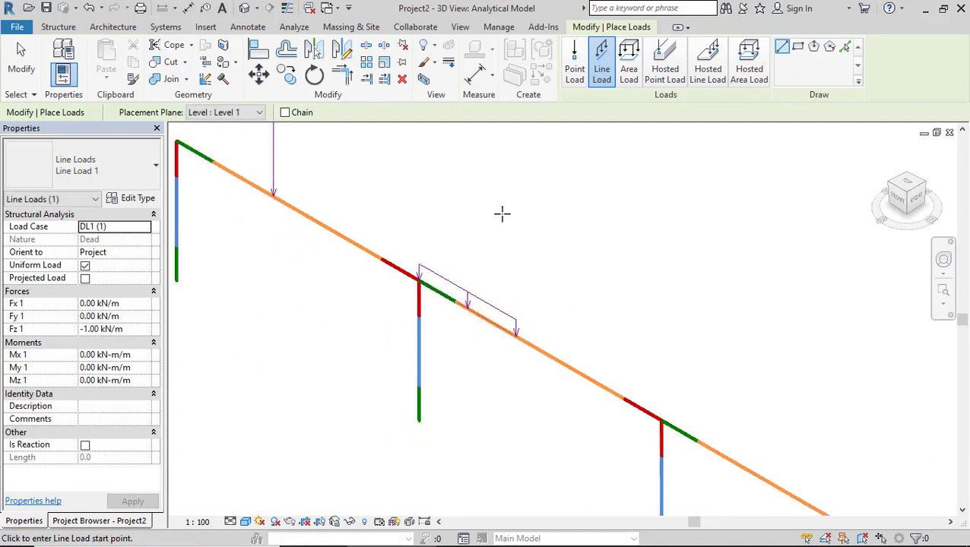
Sketch and finish a square area-load boundary on the floor with Fz -4 kN/m².
{"action": "left_click", "coordinate": [628, 72]}
{"action": "scroll", "coordinate": [300, 384], "scroll_direction": "up", "scroll_amount": 5}
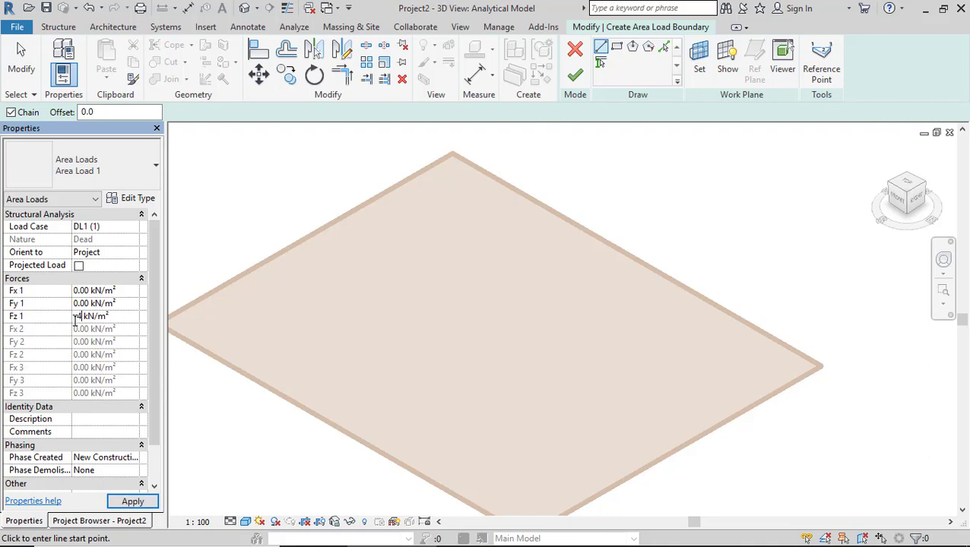
{"action": "left_click", "coordinate": [132, 501]}
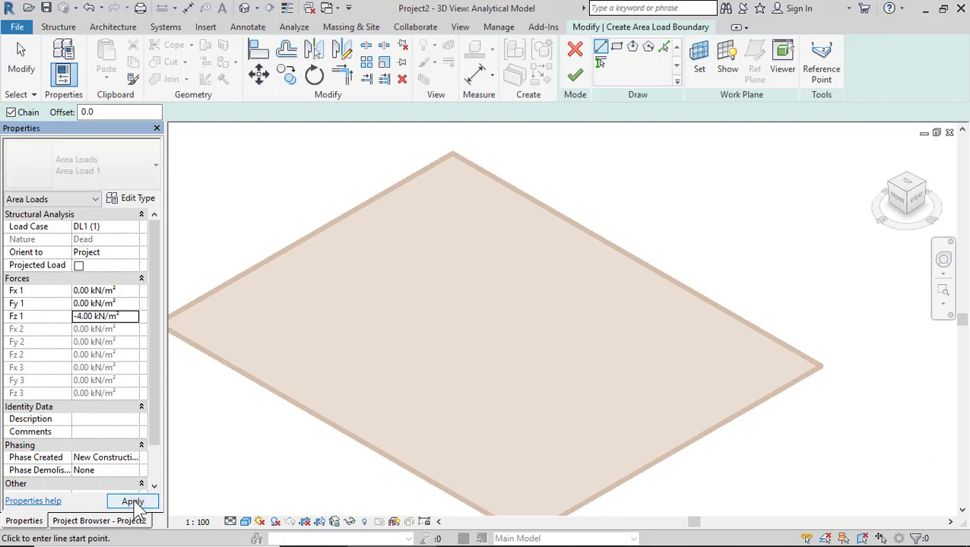
{"action": "left_click", "coordinate": [390, 341]}
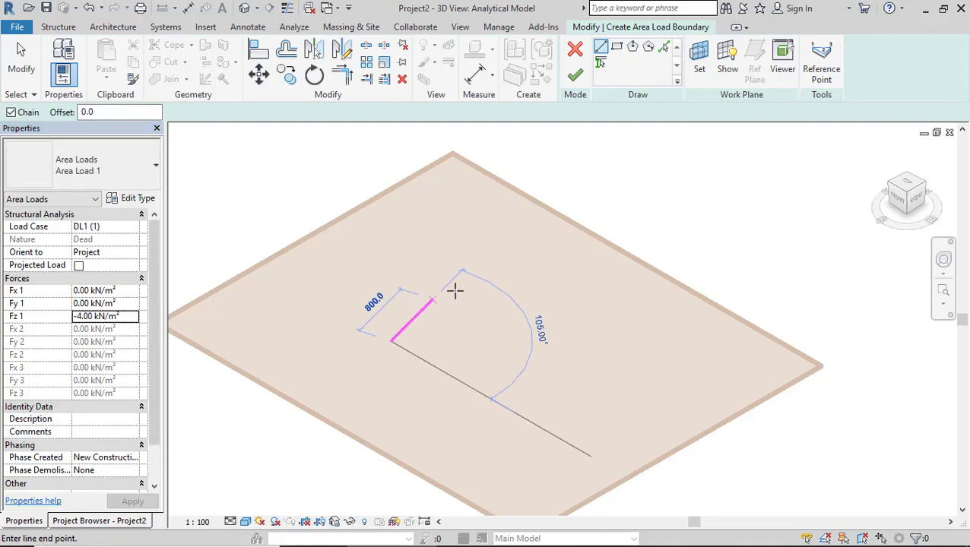
{"action": "left_click", "coordinate": [471, 287]}
{"action": "left_click", "coordinate": [546, 335]}
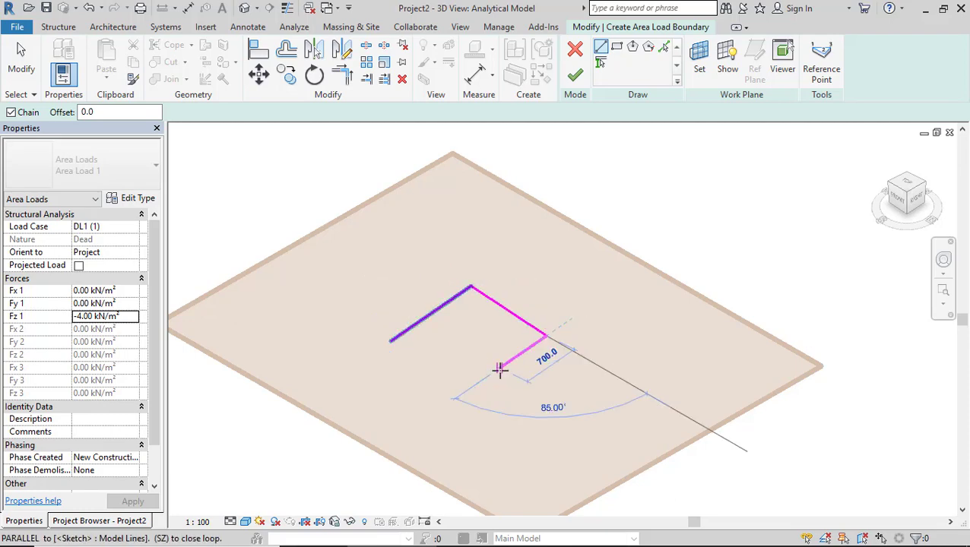
{"action": "left_click", "coordinate": [461, 395]}
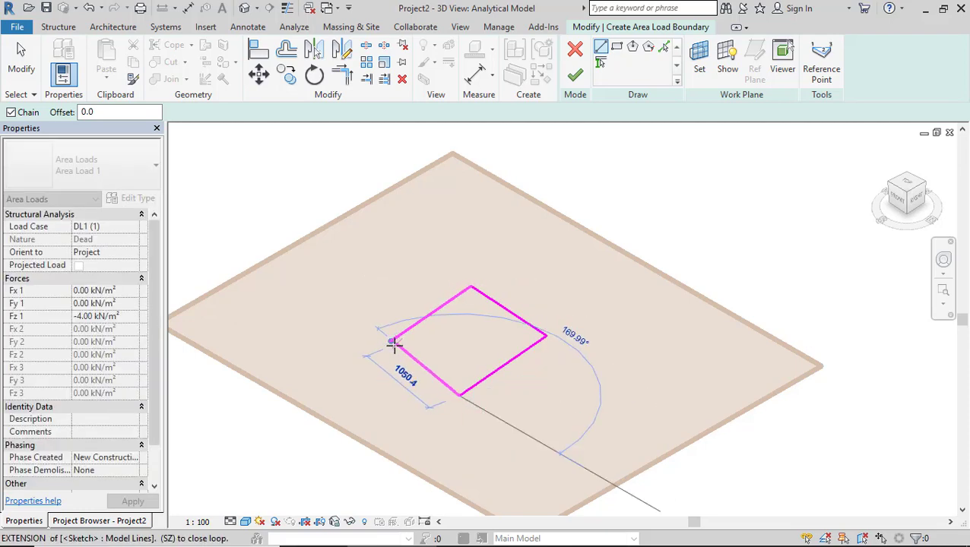
{"action": "scroll", "coordinate": [391, 347], "scroll_direction": "up", "scroll_amount": 5}
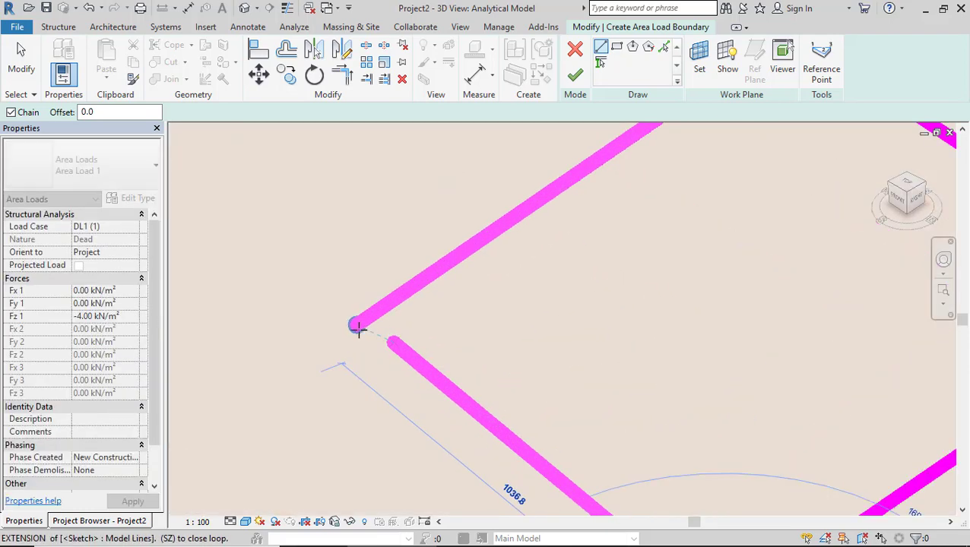
{"action": "left_click", "coordinate": [354, 326]}
{"action": "left_click", "coordinate": [574, 74]}
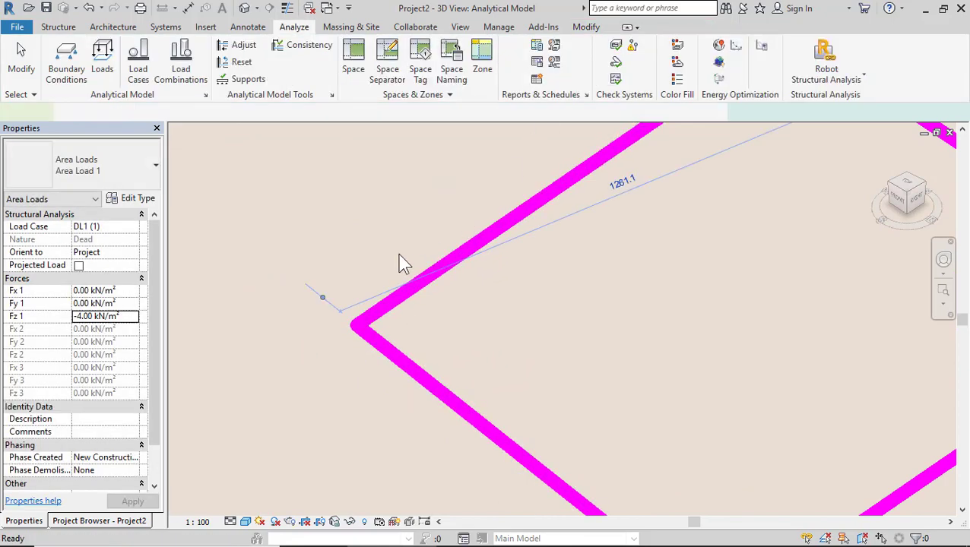
Bring back the load placement tools with the LD shortcut.
{"action": "key", "text": "l"}
{"action": "key", "text": "d"}
{"action": "scroll", "coordinate": [374, 257], "scroll_direction": "down", "scroll_amount": 6}
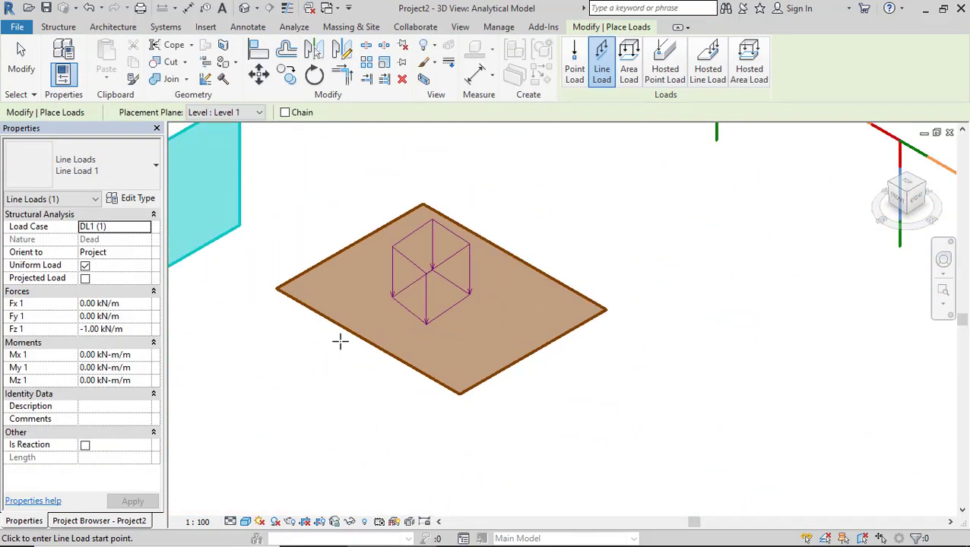
Review the new -4 kN/m² area load's properties, deselect it, and reopen Loads.
{"action": "left_click", "coordinate": [23, 61]}
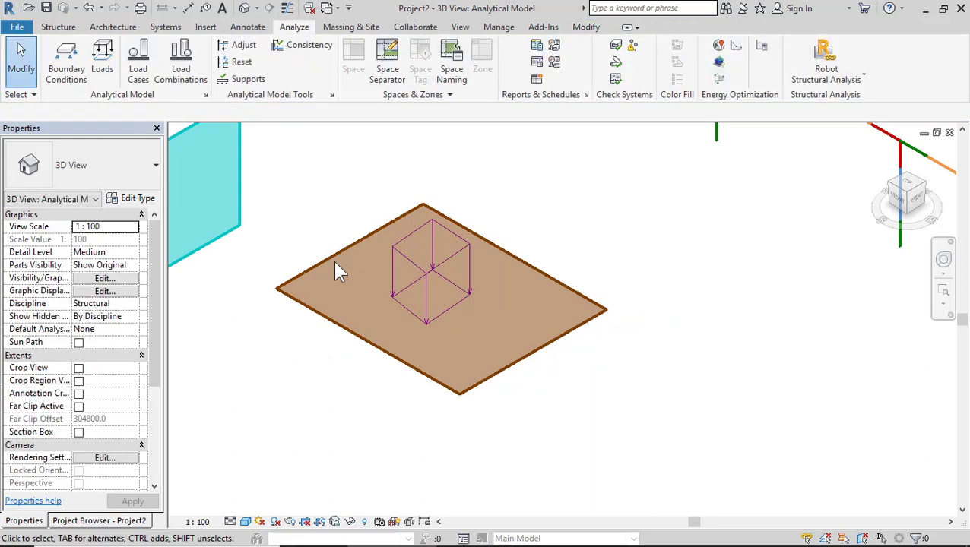
{"action": "left_click", "coordinate": [433, 275]}
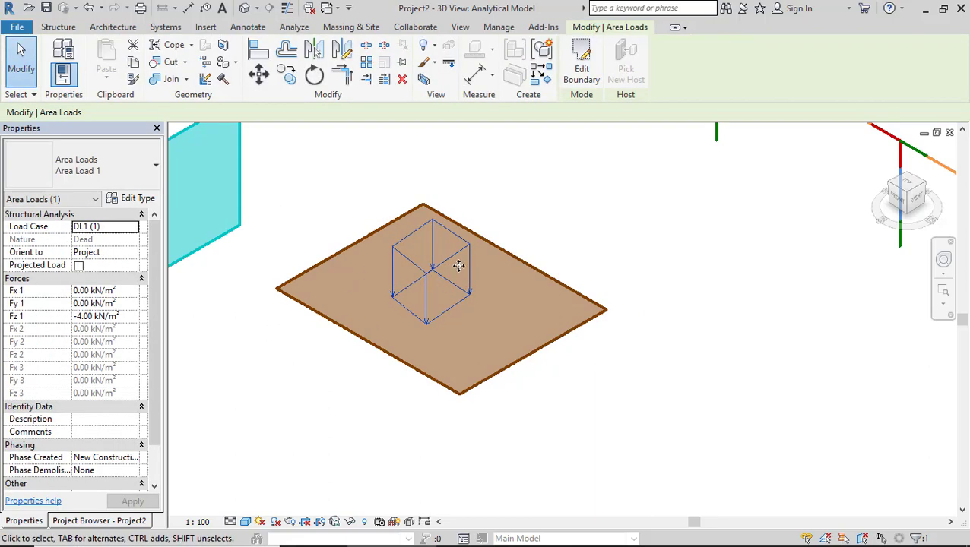
{"action": "scroll", "coordinate": [462, 382], "scroll_direction": "down", "scroll_amount": 5}
{"action": "scroll", "coordinate": [554, 346], "scroll_direction": "up", "scroll_amount": 1}
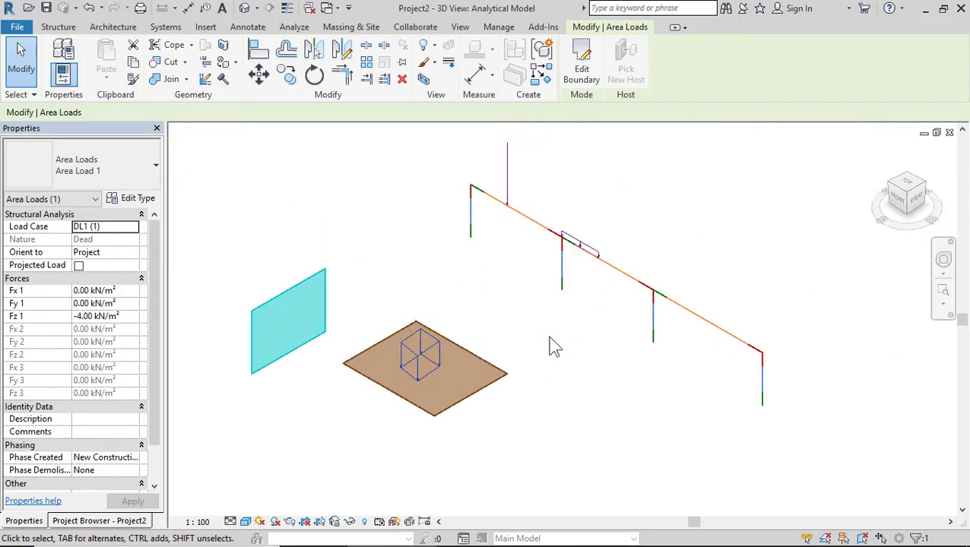
{"action": "left_click", "coordinate": [21, 61]}
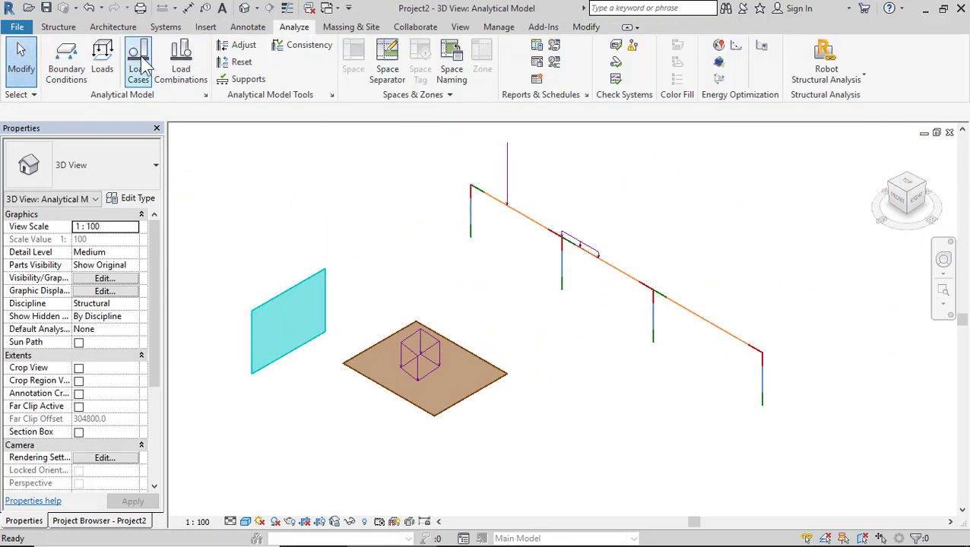
{"action": "left_click", "coordinate": [101, 61]}
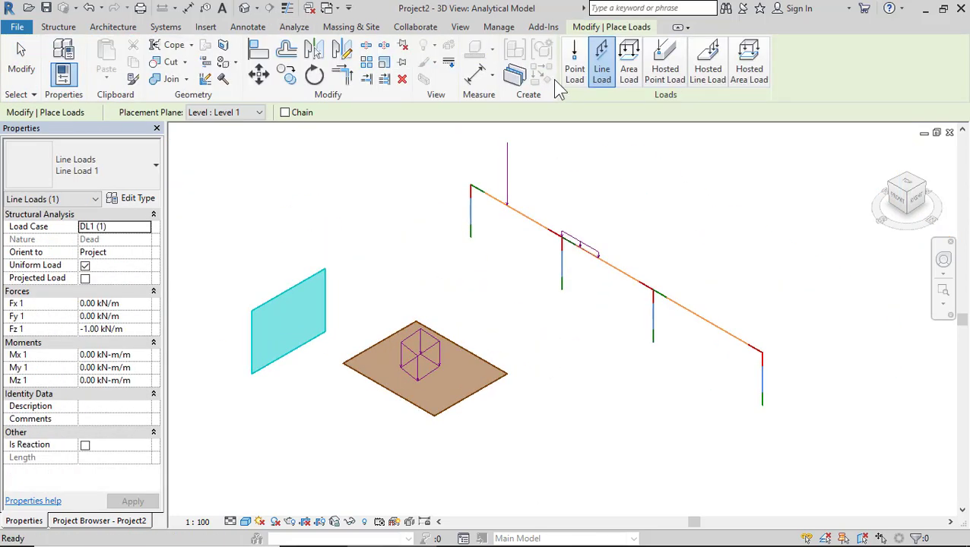
Set up a hosted point load with Fz -20.00 kN for the beam's left end.
{"action": "left_click", "coordinate": [664, 67]}
{"action": "scroll", "coordinate": [496, 172], "scroll_direction": "up", "scroll_amount": 4}
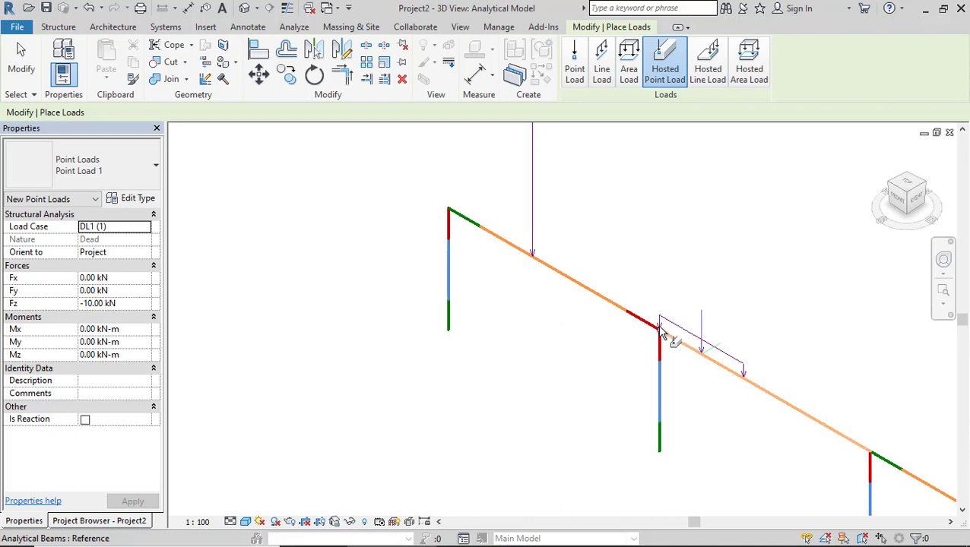
{"action": "scroll", "coordinate": [469, 227], "scroll_direction": "down", "scroll_amount": 2}
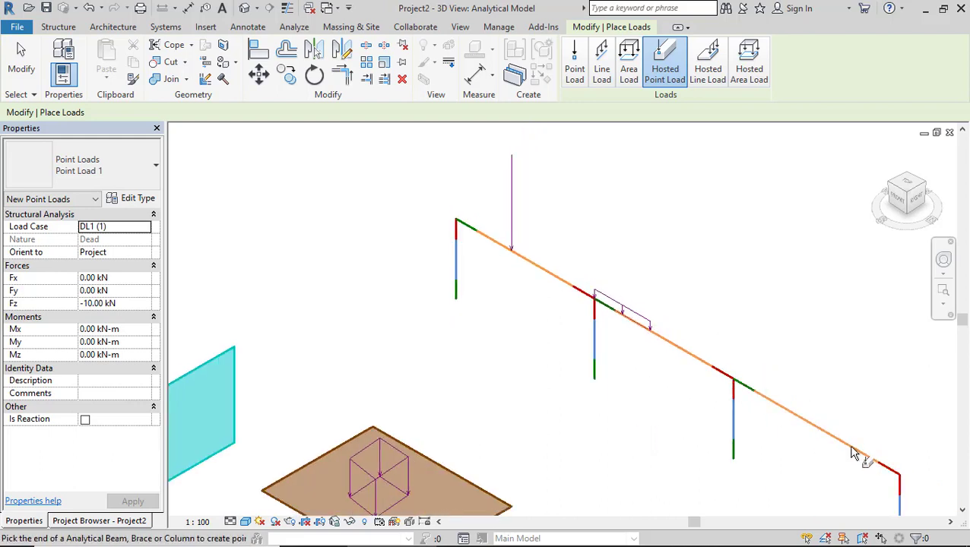
{"action": "left_click", "coordinate": [102, 304]}
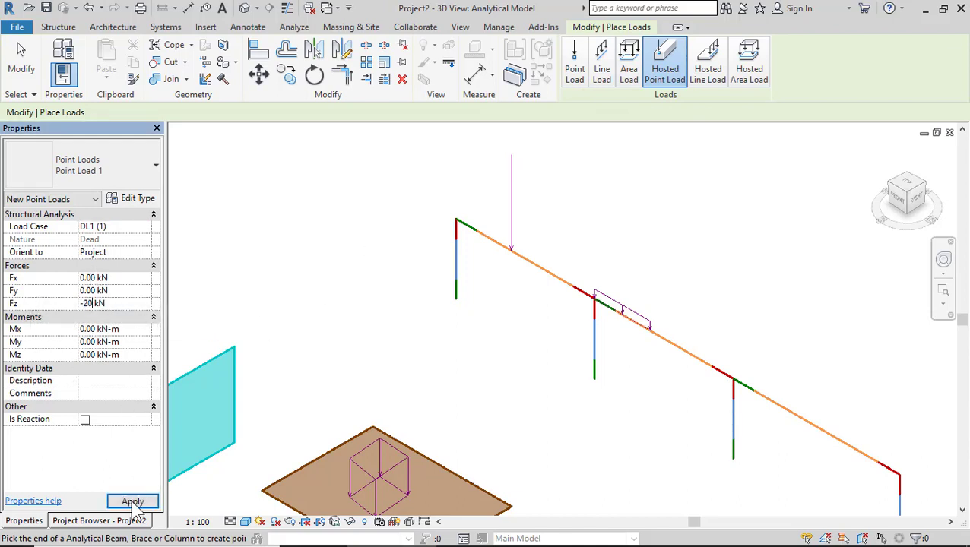
{"action": "left_click", "coordinate": [132, 502]}
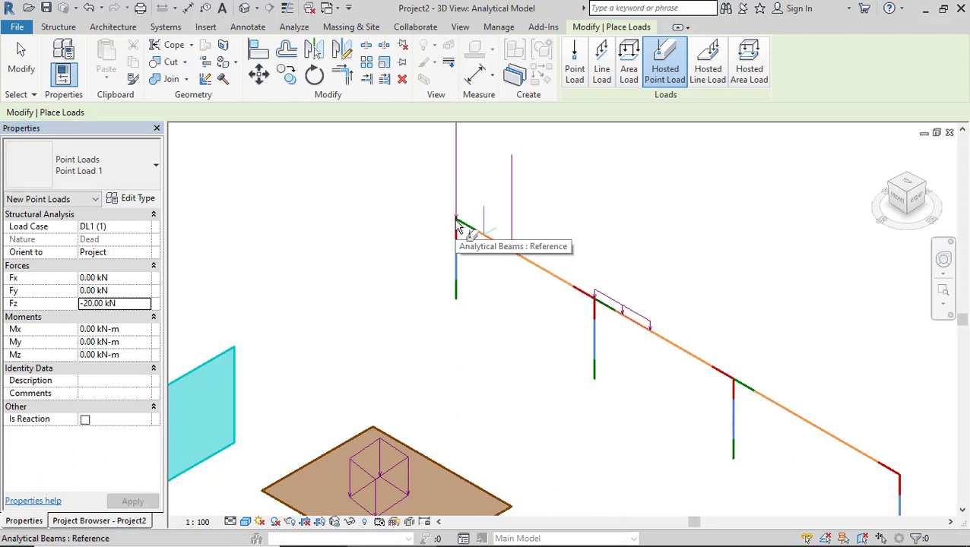
{"action": "scroll", "coordinate": [455, 223], "scroll_direction": "down", "scroll_amount": 5}
{"action": "scroll", "coordinate": [460, 209], "scroll_direction": "up", "scroll_amount": 3}
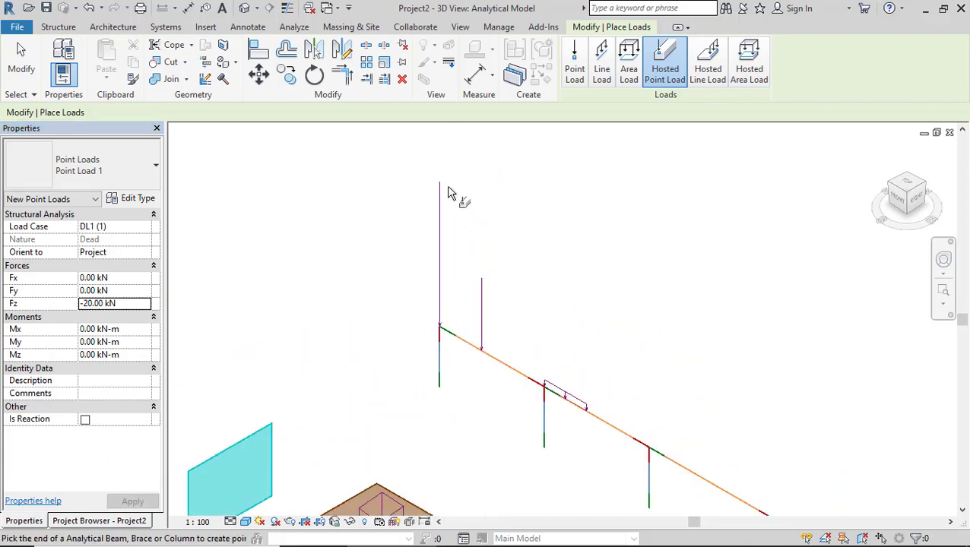
{"action": "scroll", "coordinate": [444, 205], "scroll_direction": "down", "scroll_amount": 5}
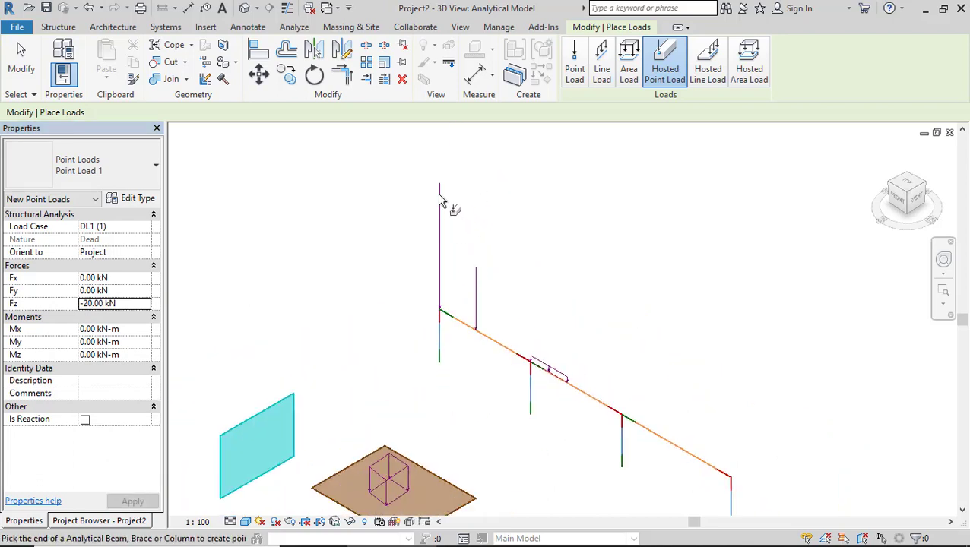
Place a hosted -1.00 kN/m line load on the beam span from the third column to the right end.
{"action": "left_click", "coordinate": [707, 64]}
{"action": "scroll", "coordinate": [532, 304], "scroll_direction": "up", "scroll_amount": 3}
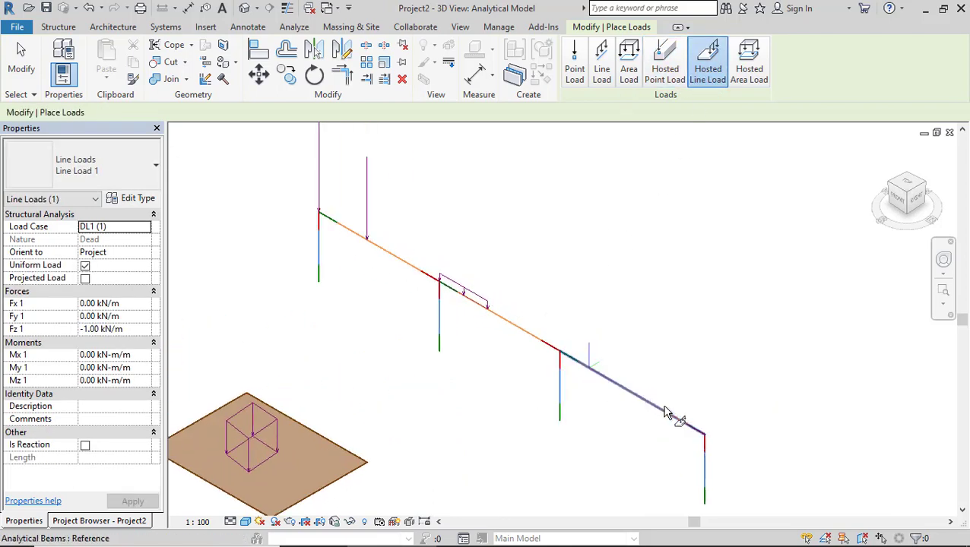
{"action": "scroll", "coordinate": [605, 385], "scroll_direction": "up", "scroll_amount": 2}
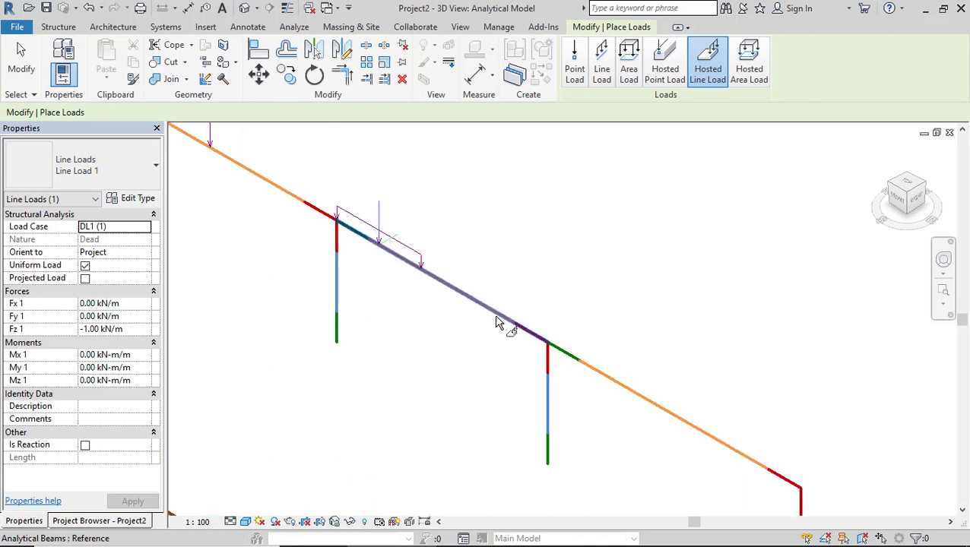
{"action": "scroll", "coordinate": [500, 324], "scroll_direction": "down", "scroll_amount": 1}
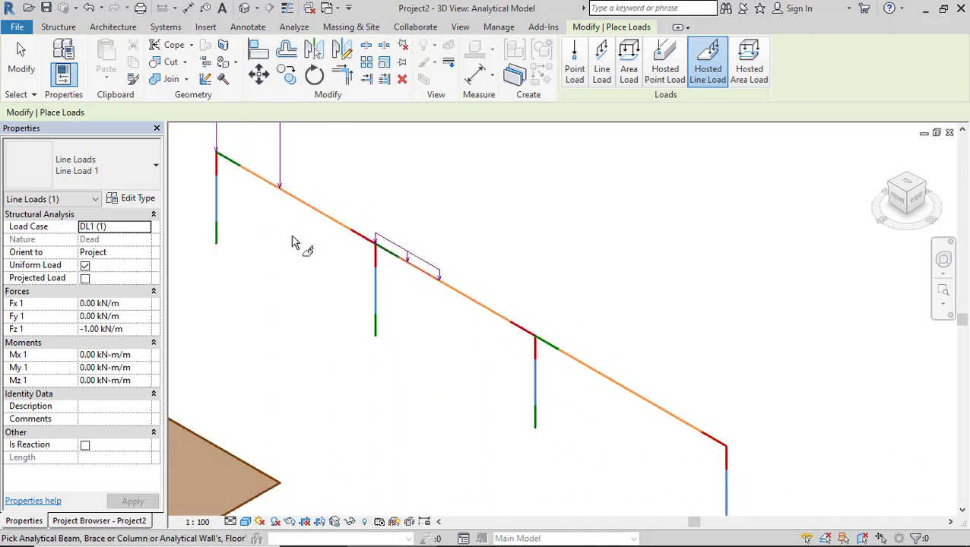
{"action": "scroll", "coordinate": [293, 241], "scroll_direction": "down", "scroll_amount": 1}
{"action": "scroll", "coordinate": [368, 251], "scroll_direction": "up", "scroll_amount": 1}
{"action": "scroll", "coordinate": [526, 330], "scroll_direction": "up", "scroll_amount": 2}
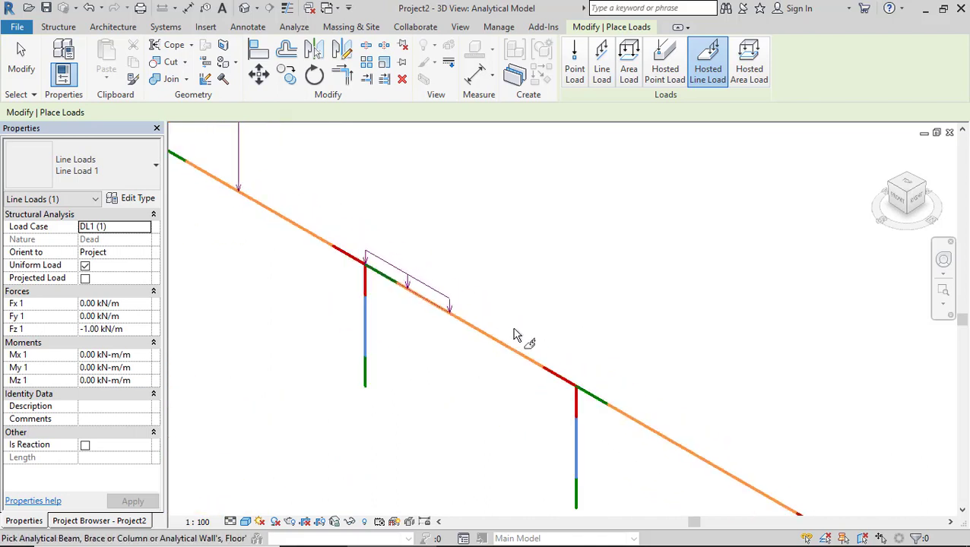
{"action": "scroll", "coordinate": [514, 335], "scroll_direction": "down", "scroll_amount": 2}
{"action": "left_click", "coordinate": [614, 404]}
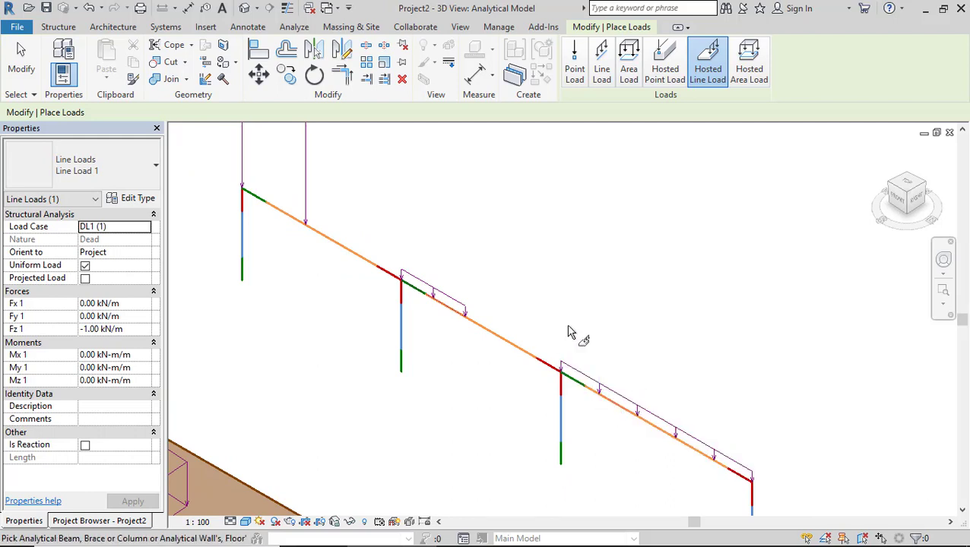
{"action": "scroll", "coordinate": [608, 357], "scroll_direction": "down", "scroll_amount": 2}
{"action": "scroll", "coordinate": [620, 396], "scroll_direction": "up", "scroll_amount": 3}
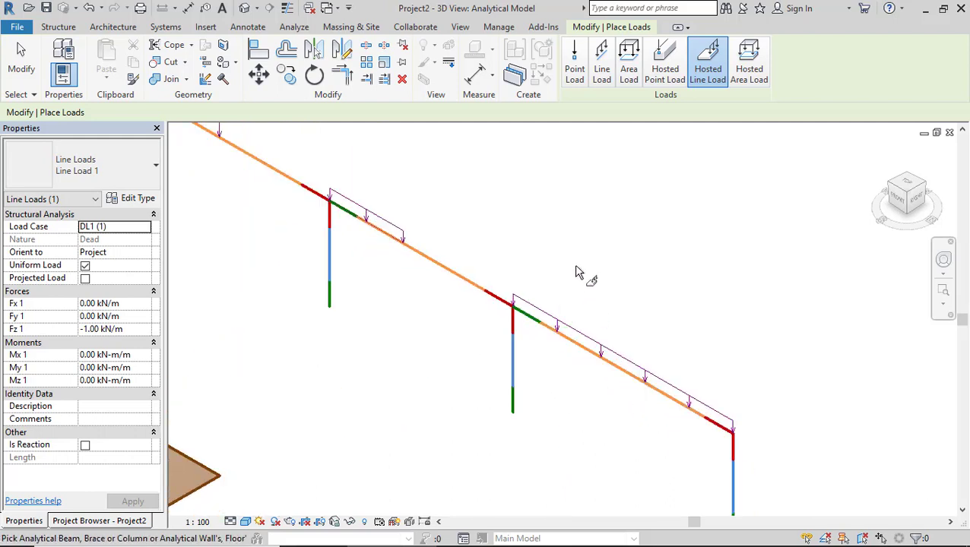
{"action": "scroll", "coordinate": [579, 273], "scroll_direction": "down", "scroll_amount": 3}
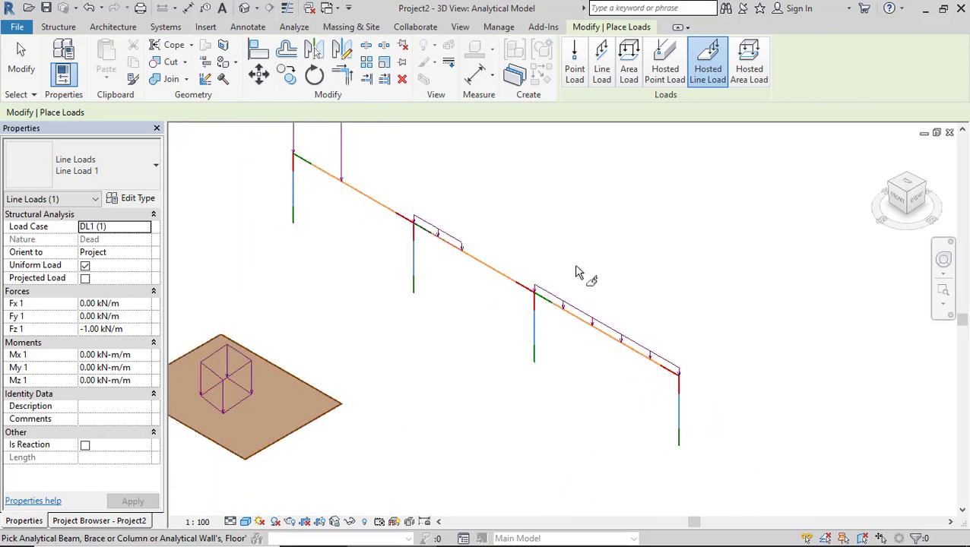
Apply a hosted Fz -1.00 kN/m² area load to the entire analytical floor.
{"action": "left_click", "coordinate": [757, 72]}
{"action": "scroll", "coordinate": [281, 380], "scroll_direction": "up", "scroll_amount": 2}
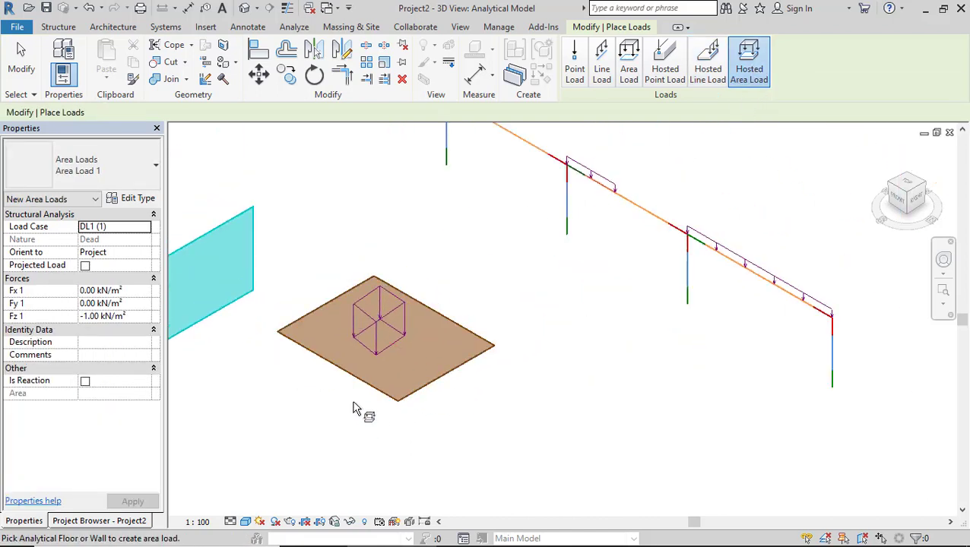
{"action": "scroll", "coordinate": [338, 342], "scroll_direction": "up", "scroll_amount": 1}
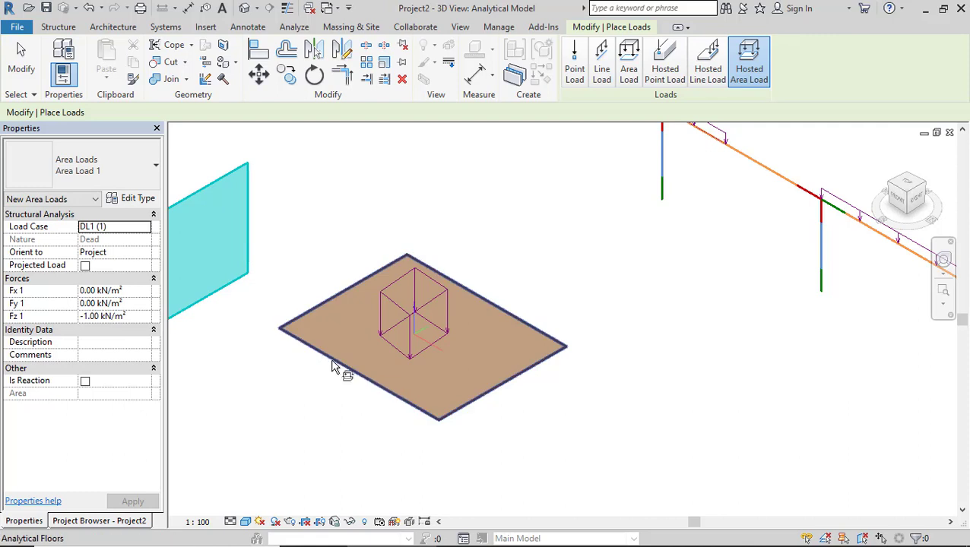
{"action": "left_click", "coordinate": [309, 353]}
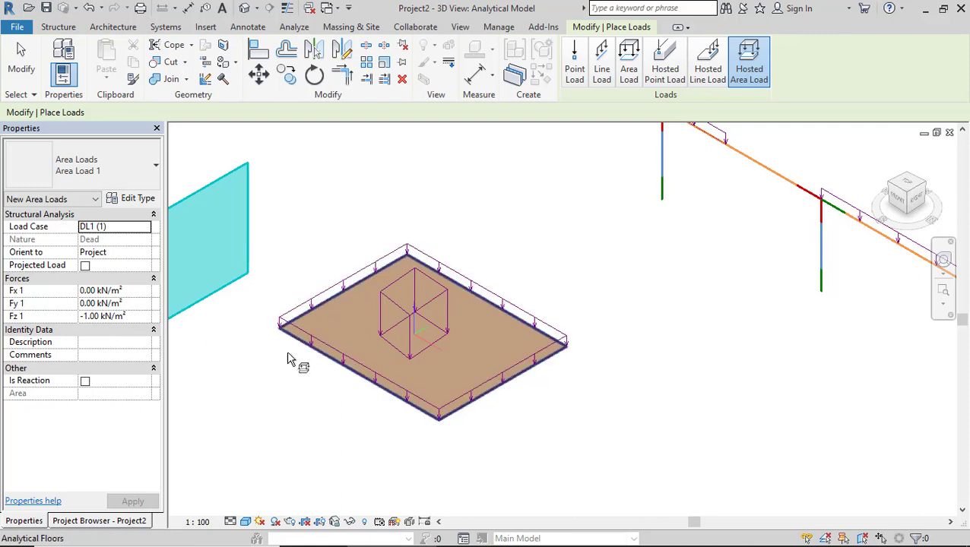